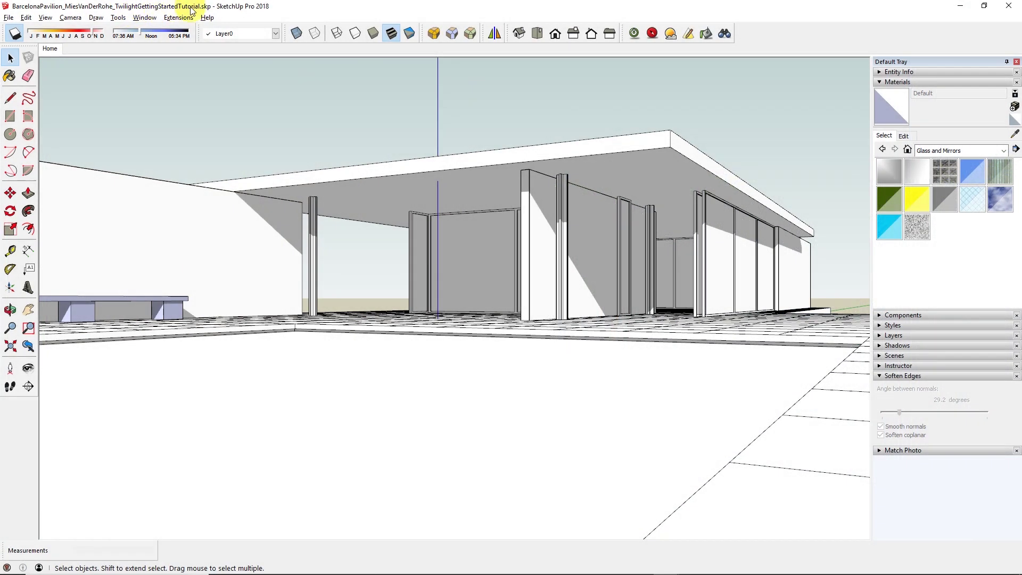
# Expand the Scenes panel listing Home, then orbit and zoom to a high oblique pavilion view.
pyautogui.click(318, 95)
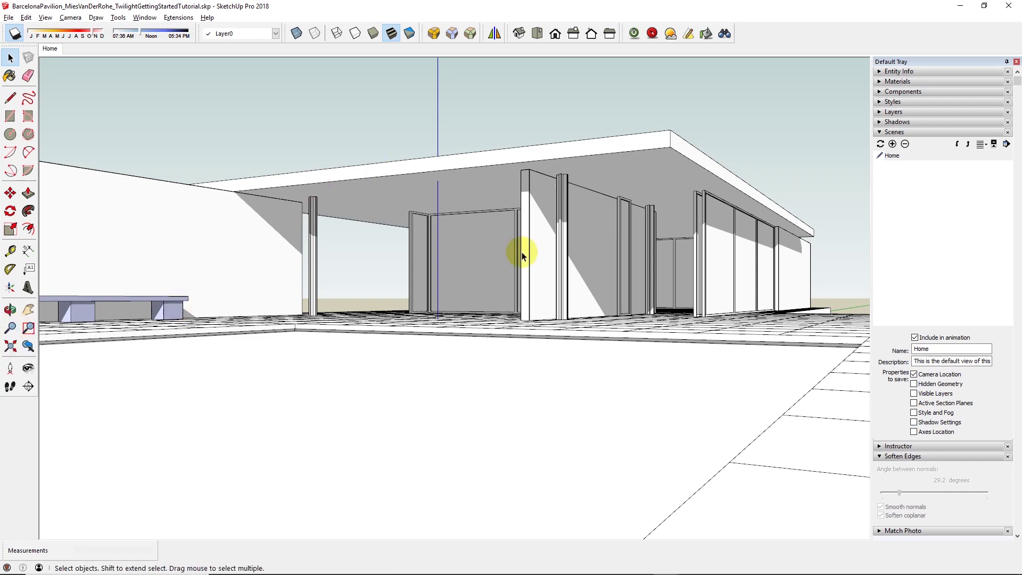
pyautogui.moveTo(520, 251); pyautogui.dragTo(479, 311, button='middle')
pyautogui.scroll(-3, 490, 292)
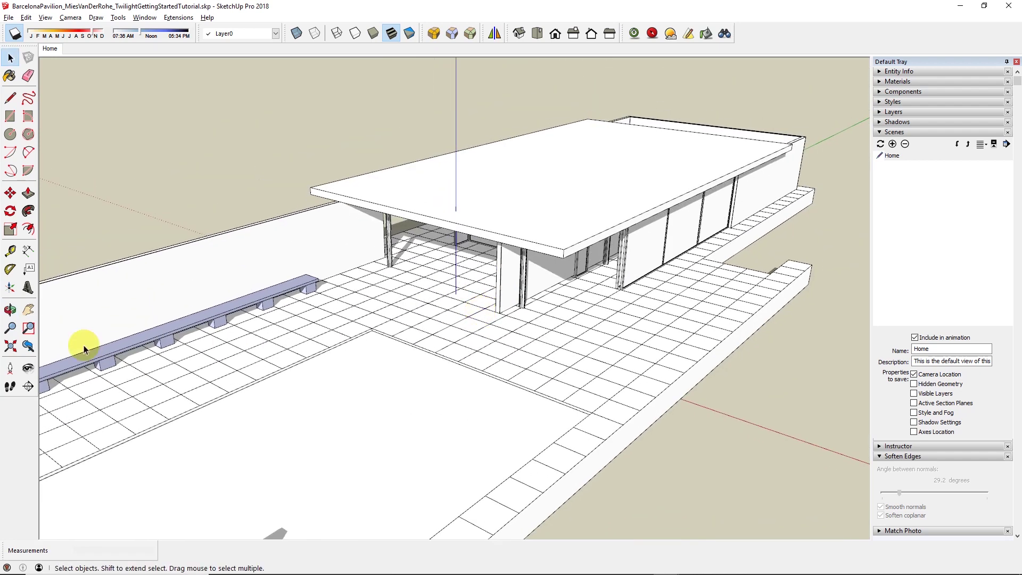
pyautogui.click(9, 327)
pyautogui.moveTo(360, 314); pyautogui.dragTo(413, 414)
pyautogui.moveTo(422, 392); pyautogui.dragTo(477, 344, button='middle')
pyautogui.scroll(3, 441, 348)
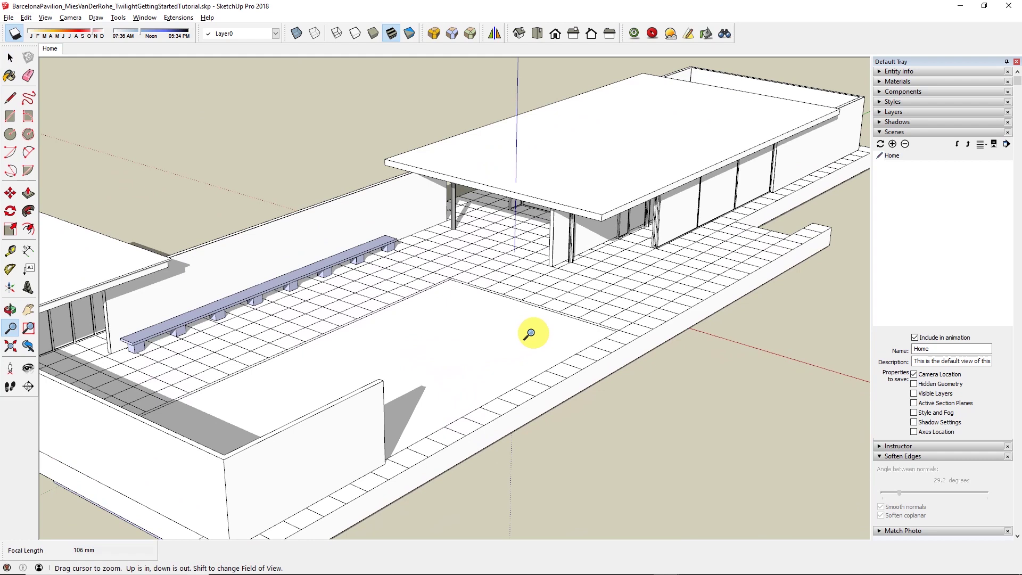
# Place the camera at eye height on the terrace floor.
pyautogui.click(10, 369)
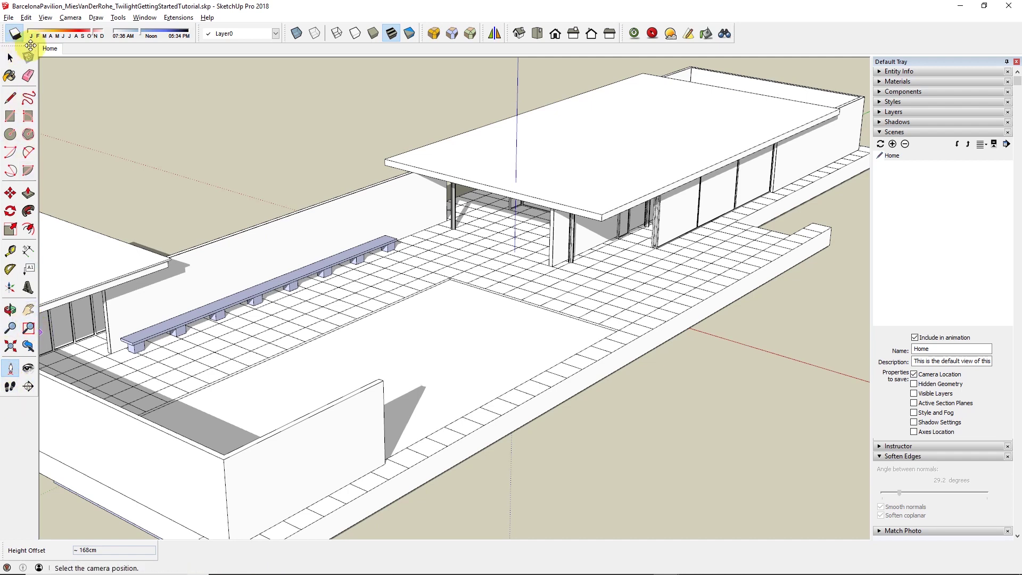
pyautogui.click(49, 18)
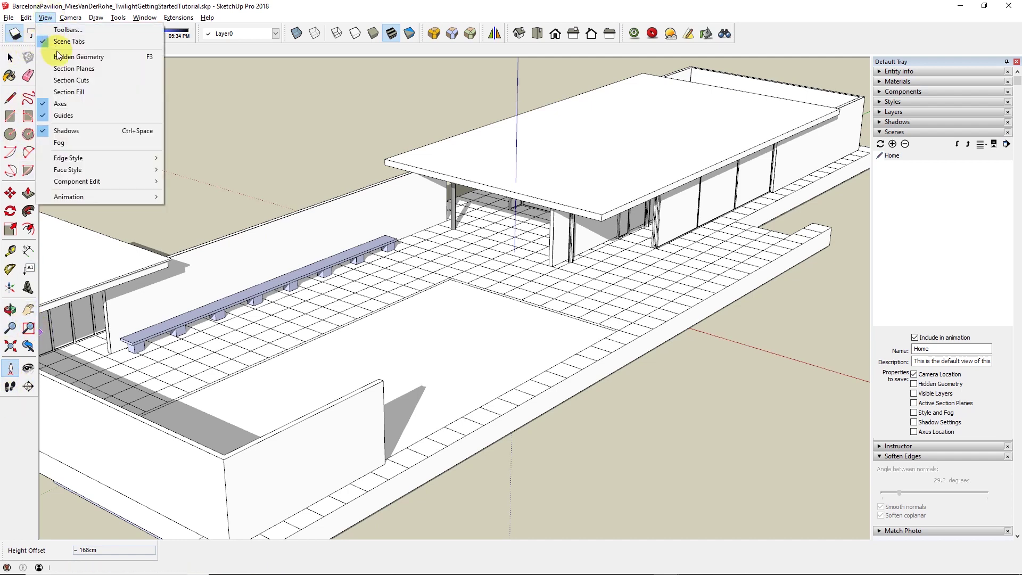
pyautogui.click(45, 18)
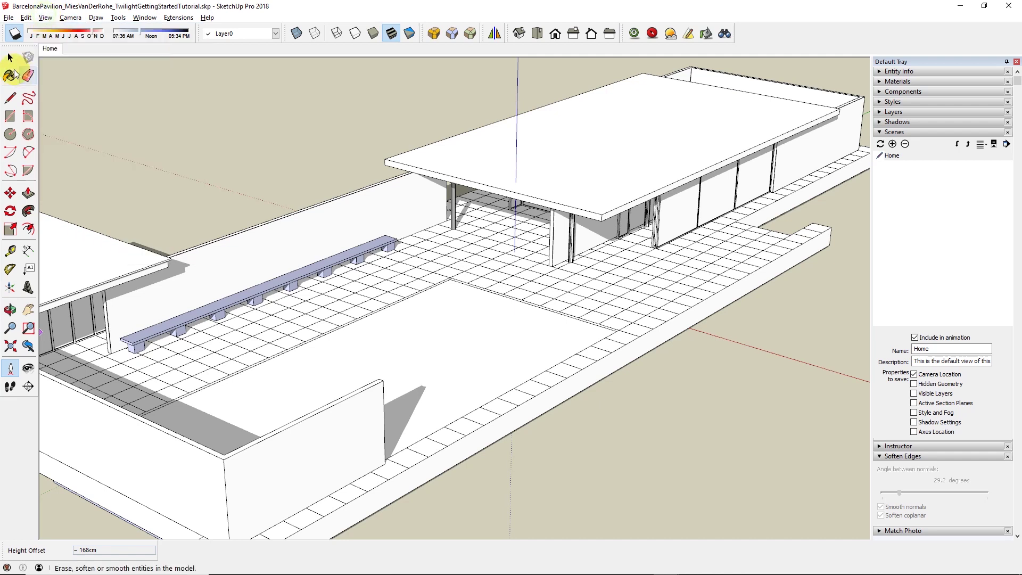
pyautogui.click(10, 369)
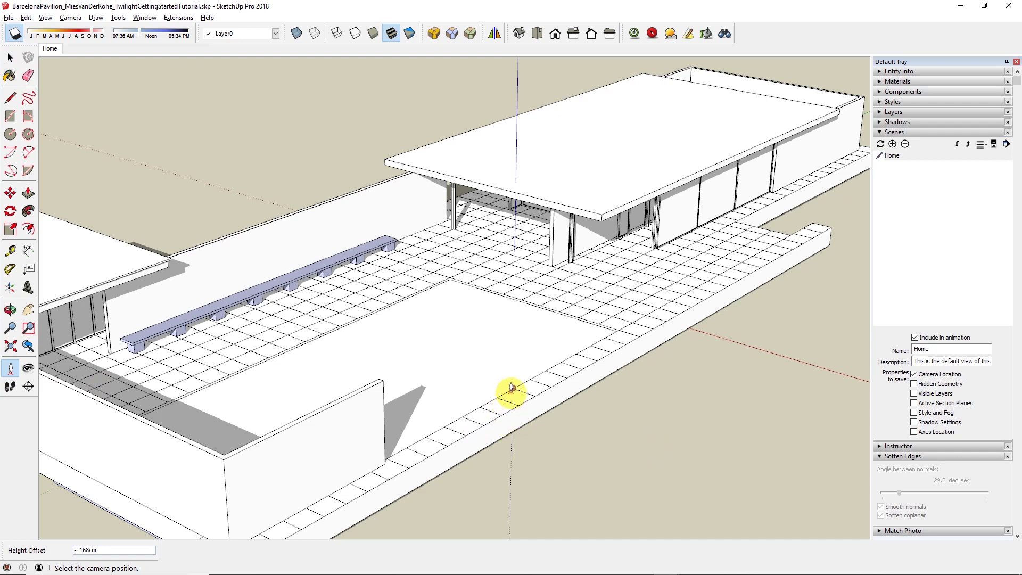
pyautogui.click(511, 391)
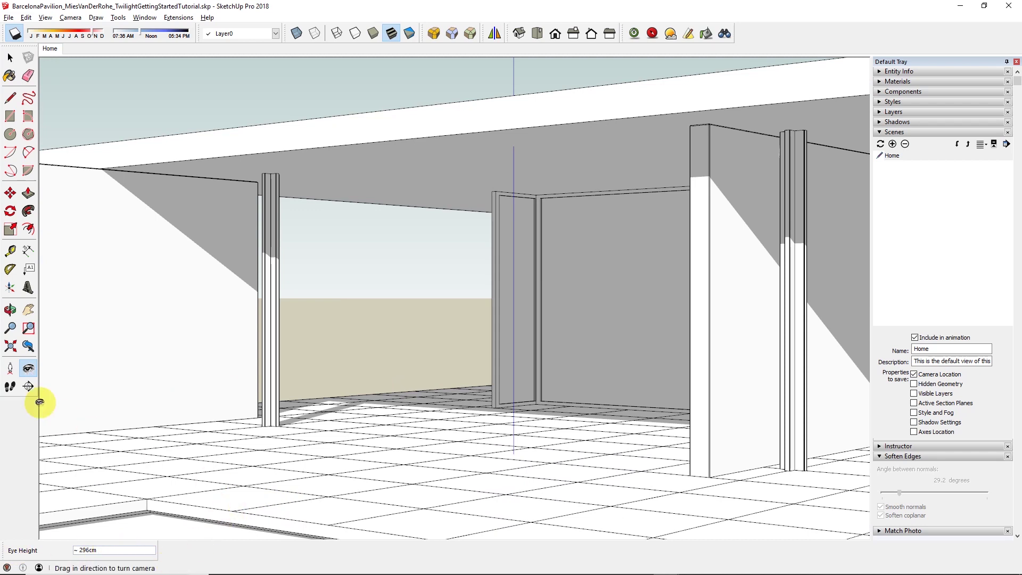
# Set a new eye-level standing point and aim, then return to the Home scene's view.
pyautogui.click(10, 368)
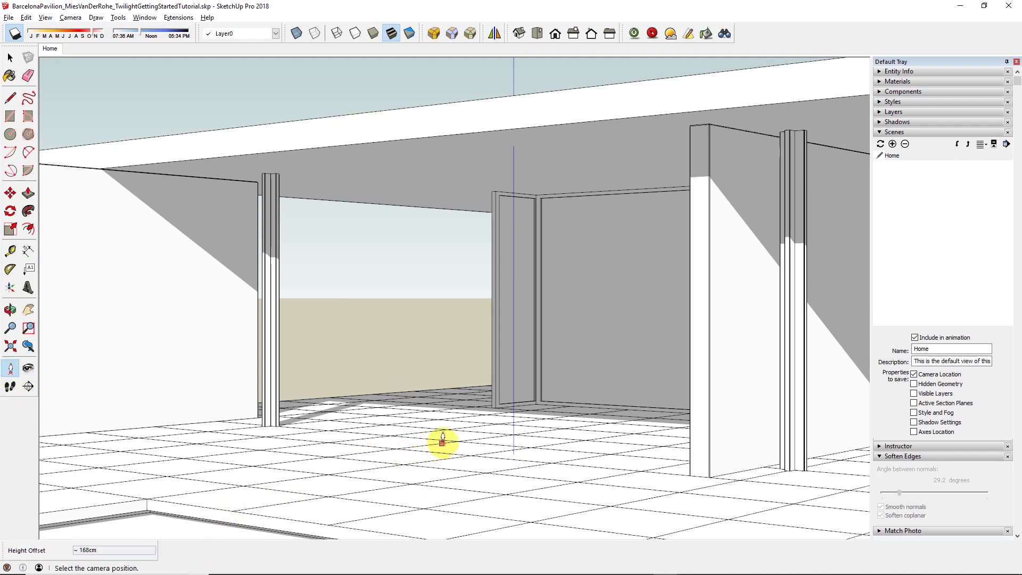
pyautogui.moveTo(457, 441); pyautogui.dragTo(406, 485)
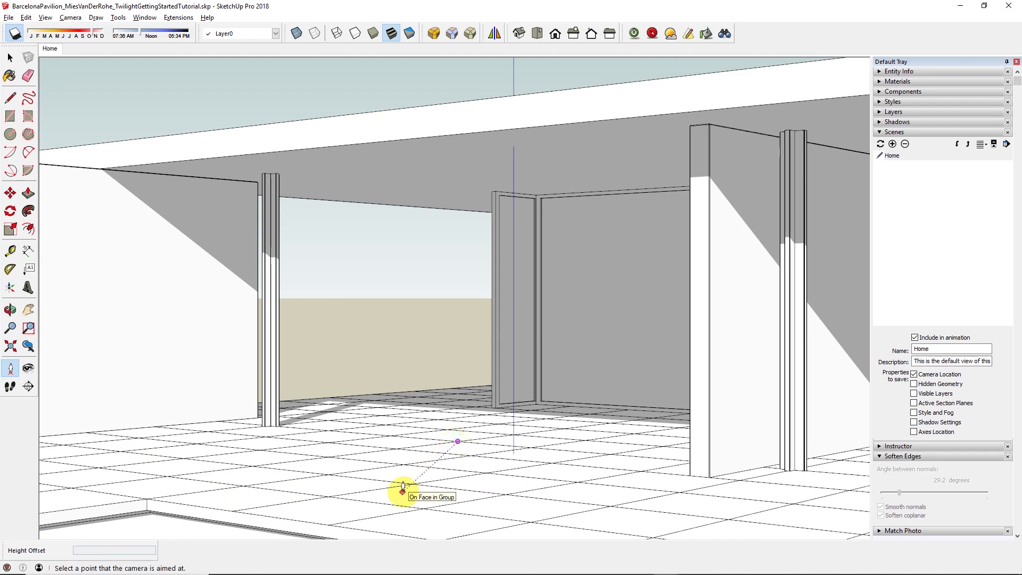
pyautogui.moveTo(403, 486); pyautogui.dragTo(403, 489)
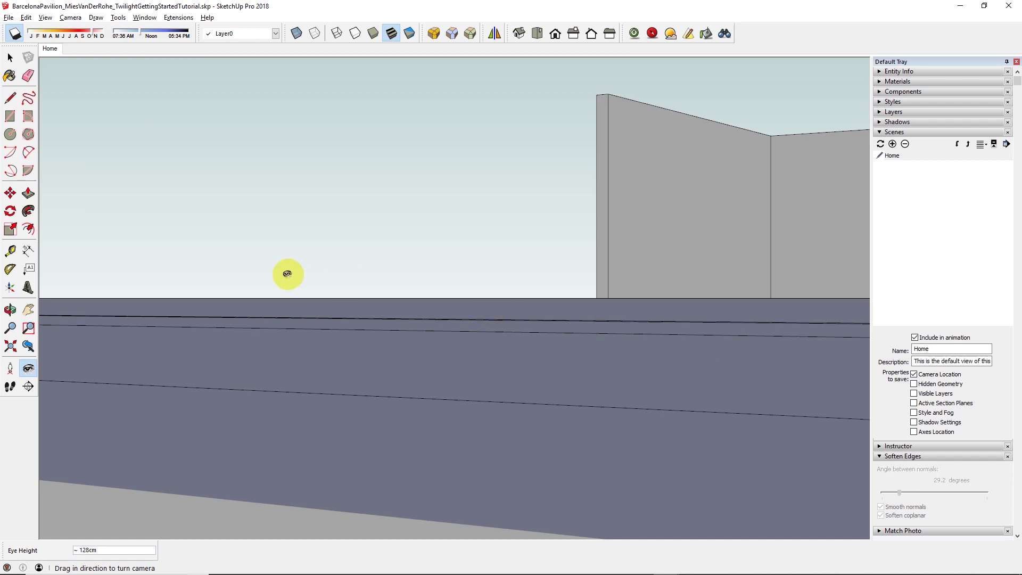
pyautogui.click(48, 49)
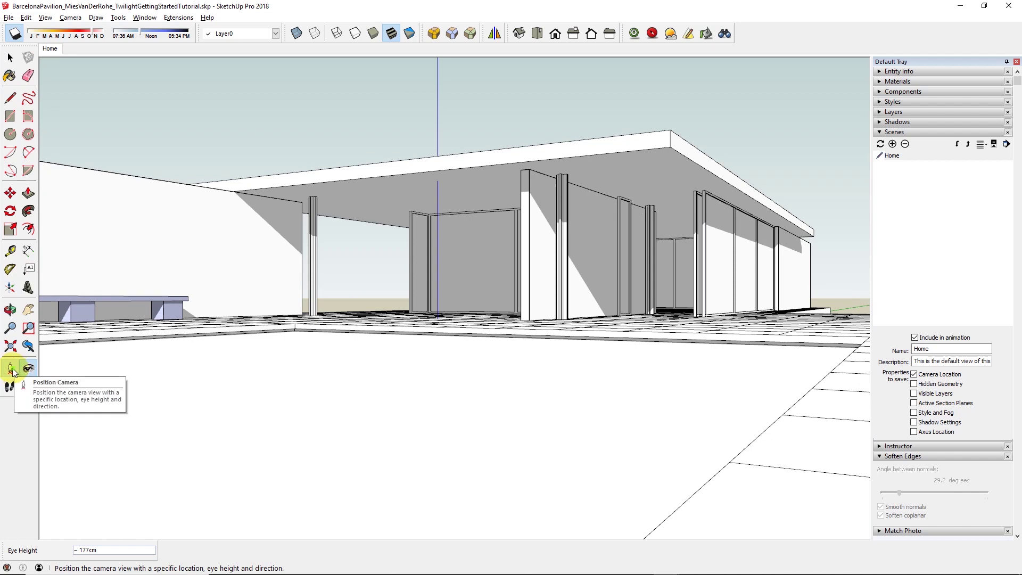
# Place the camera on the pavilion floor and walk to a 69 cm viewpoint below the canopy.
pyautogui.click(10, 367)
pyautogui.click(780, 413)
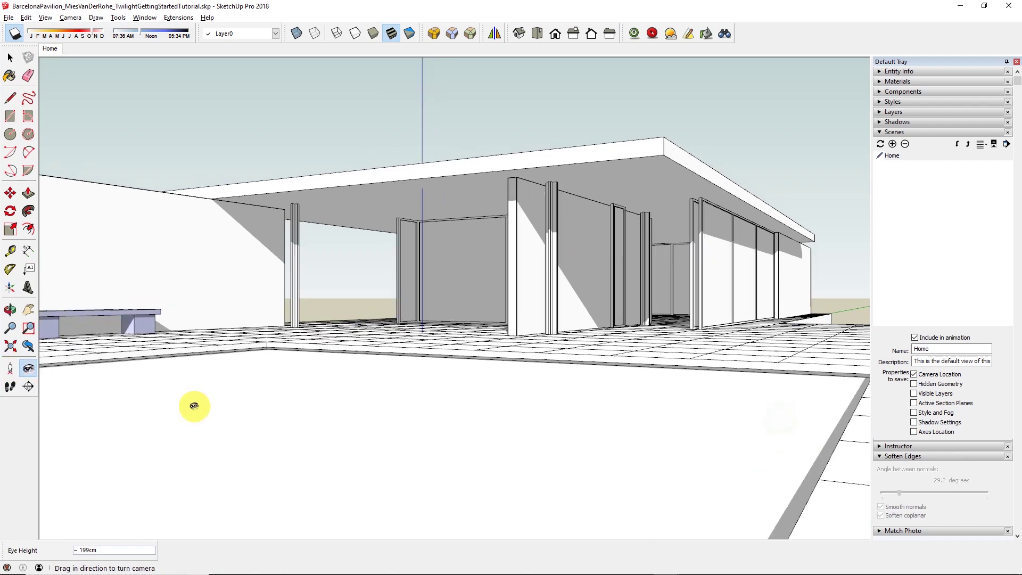
pyautogui.click(10, 386)
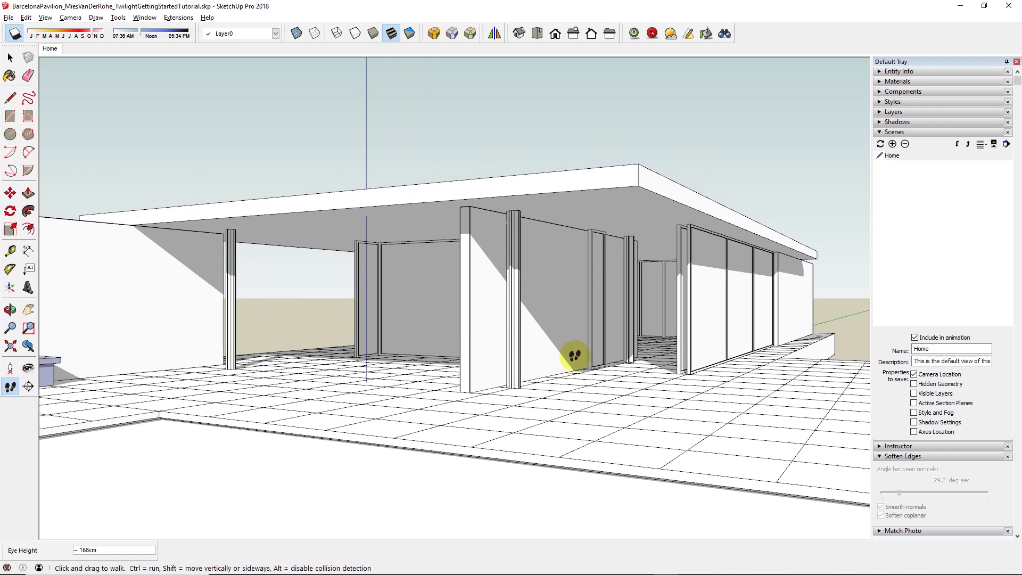
pyautogui.moveTo(574, 356); pyautogui.dragTo(357, 408)
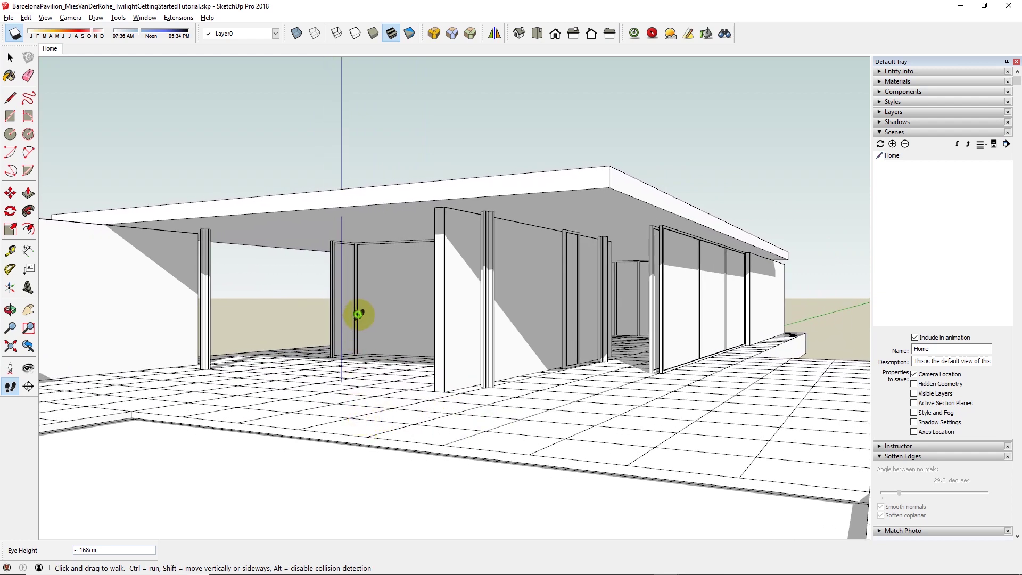
pyautogui.moveTo(358, 315); pyautogui.dragTo(415, 280)
pyautogui.moveTo(251, 284); pyautogui.dragTo(318, 272)
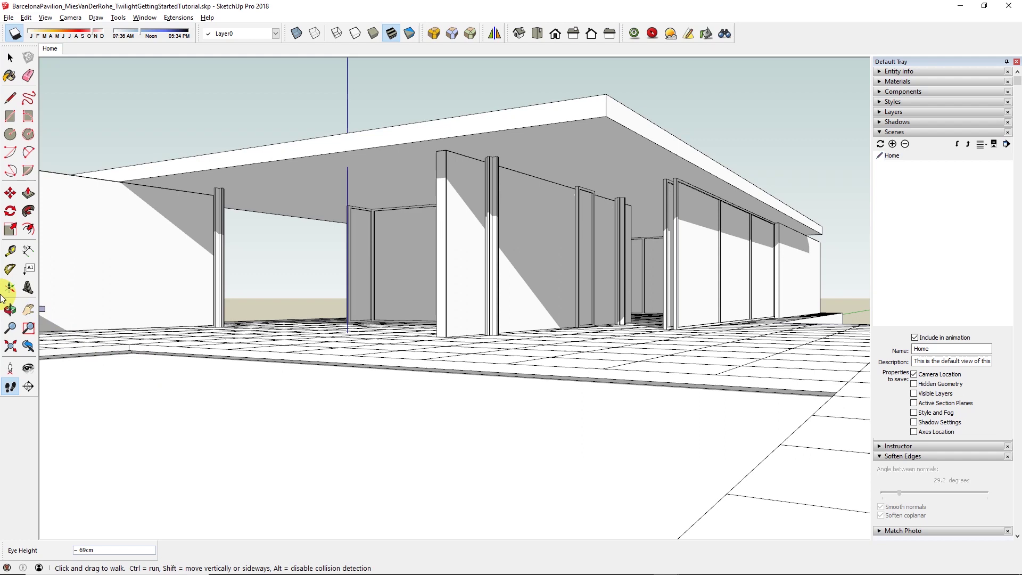
# Zoom in on the pavilion walls, then step back through previous views to the close-up interior.
pyautogui.click(10, 329)
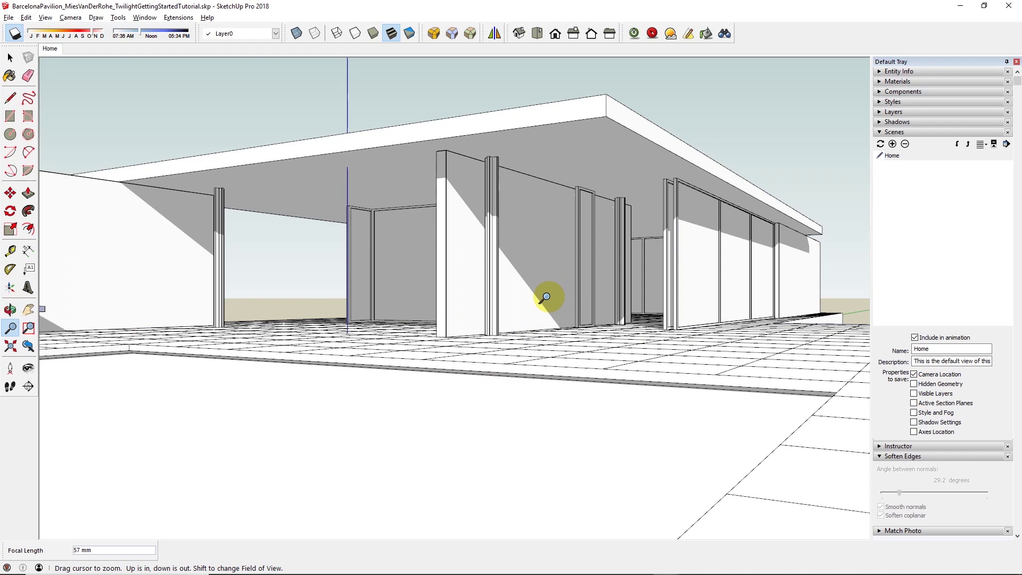
pyautogui.moveTo(544, 297); pyautogui.dragTo(549, 255)
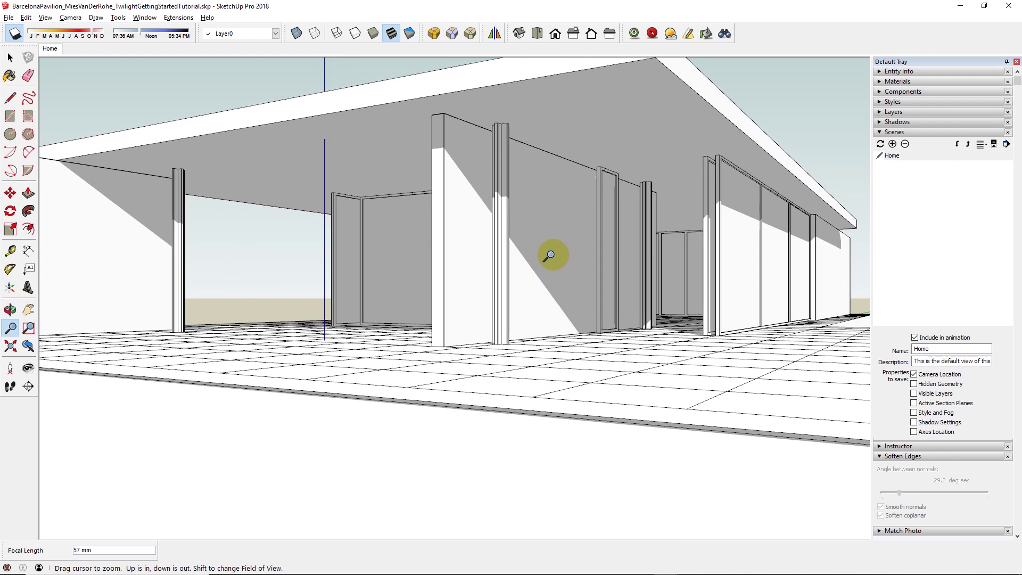
pyautogui.click(32, 346)
pyautogui.click(32, 347)
pyautogui.click(32, 347)
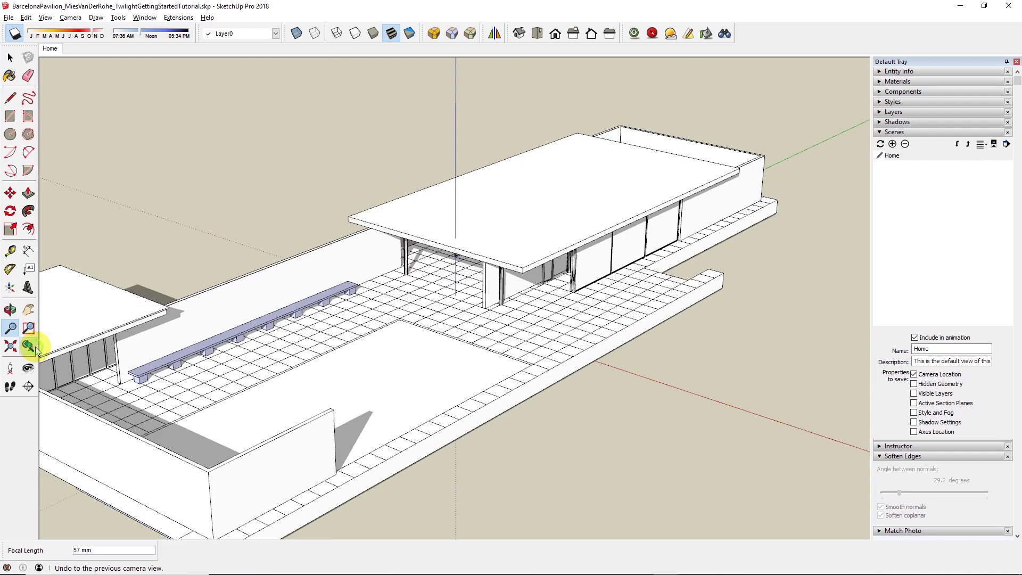
pyautogui.click(32, 347)
pyautogui.click(32, 347)
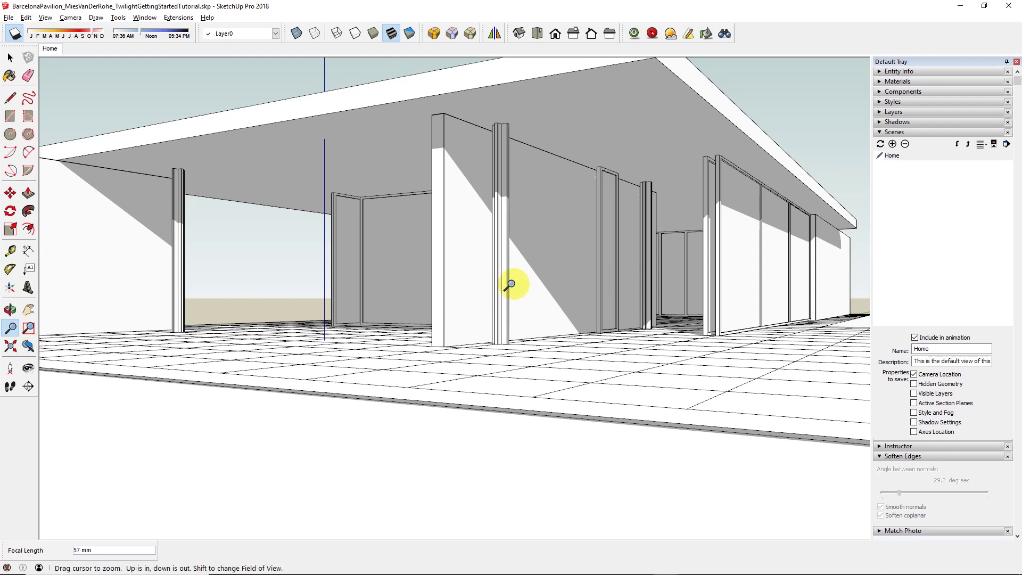
# Zoom out and set the camera focal length to 28 mm.
pyautogui.moveTo(513, 283); pyautogui.dragTo(511, 326)
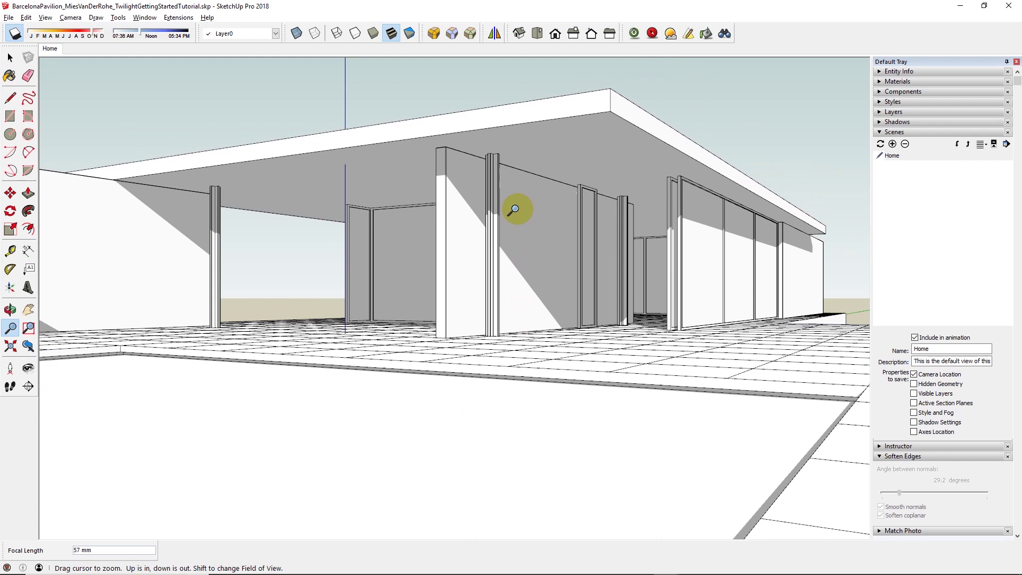
pyautogui.keyDown('shift'); pyautogui.moveTo(516, 209); pyautogui.dragTo(496, 294); pyautogui.keyUp('shift')
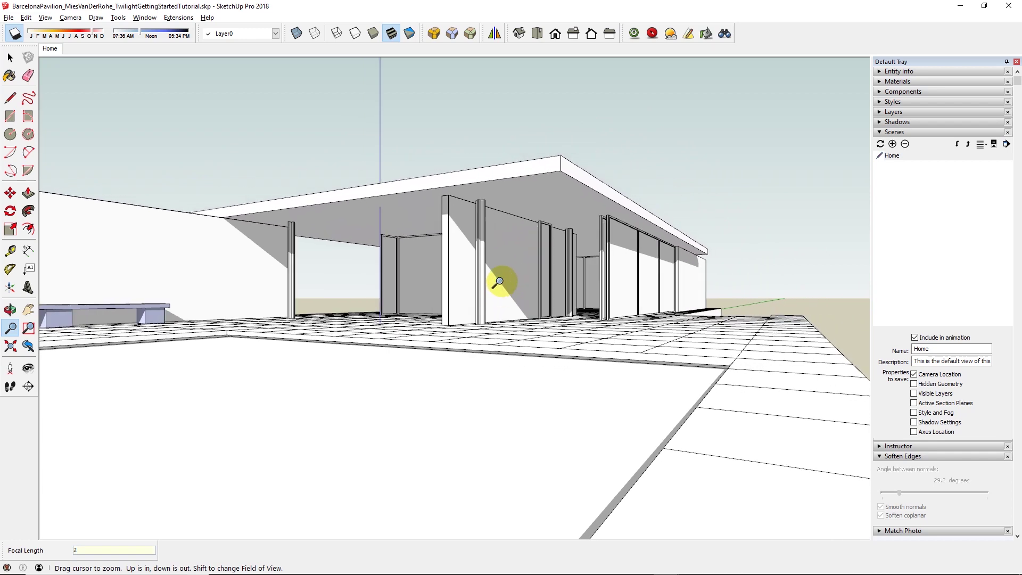
pyautogui.press('Return')
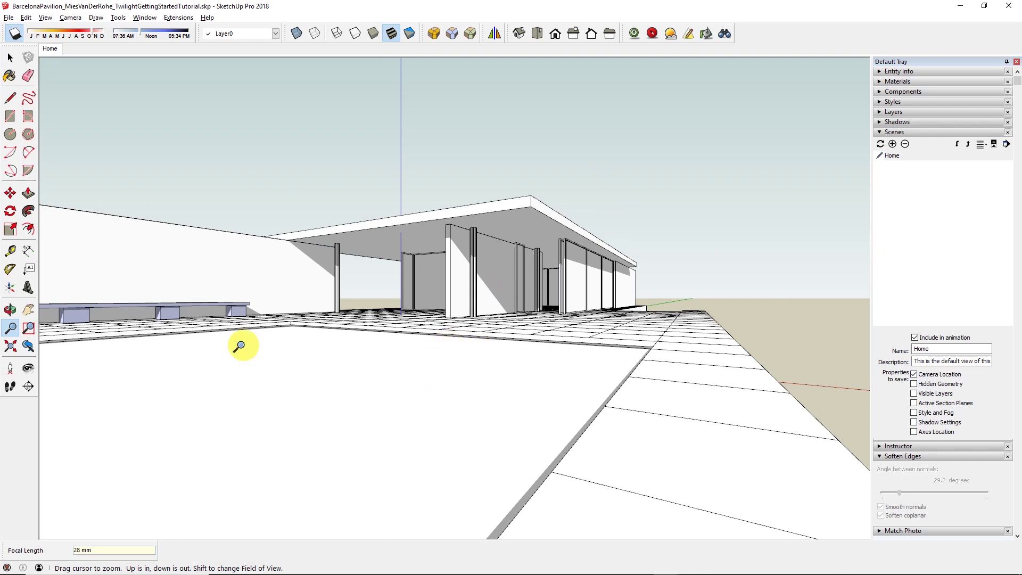
# Return to the Home scene and orbit to look down onto the roof.
pyautogui.click(51, 50)
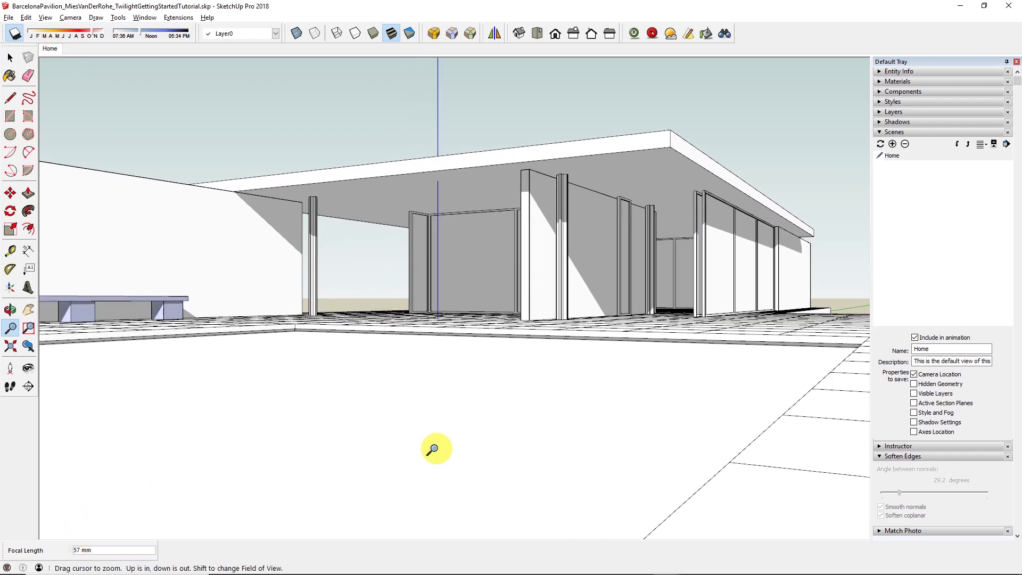
pyautogui.middleClick(736, 212)
pyautogui.moveTo(736, 211); pyautogui.dragTo(165, 366, button='middle')
# Place the camera on the courtyard floor and walk to face the long glass wall at 168 cm.
pyautogui.click(9, 370)
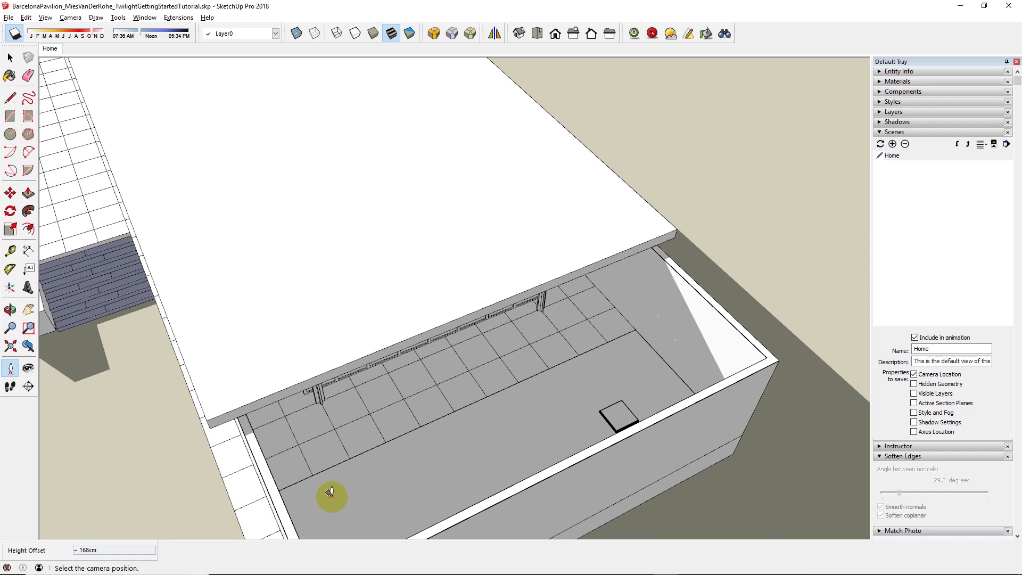
pyautogui.click(344, 507)
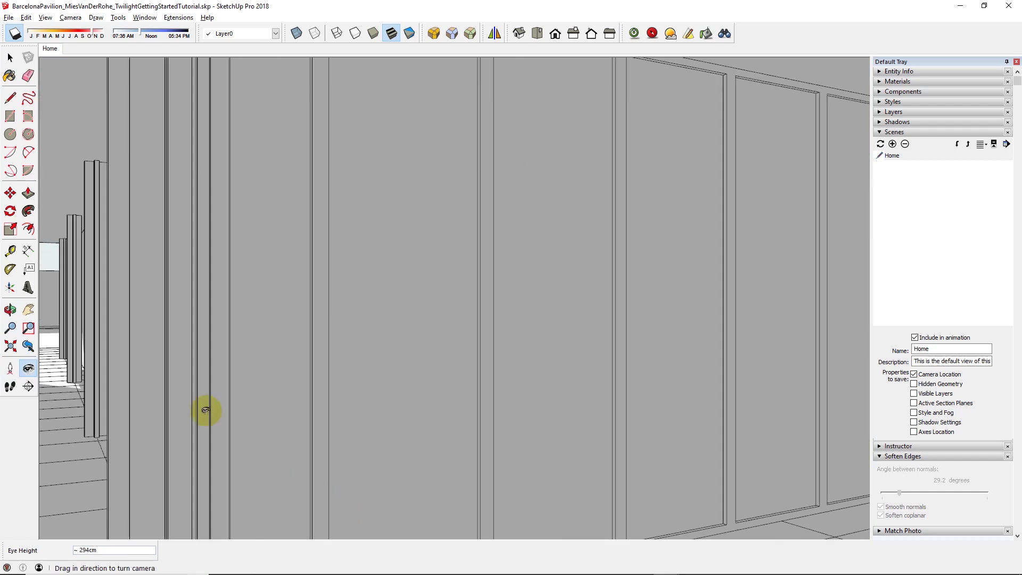
pyautogui.click(10, 387)
pyautogui.moveTo(366, 296); pyautogui.dragTo(364, 426)
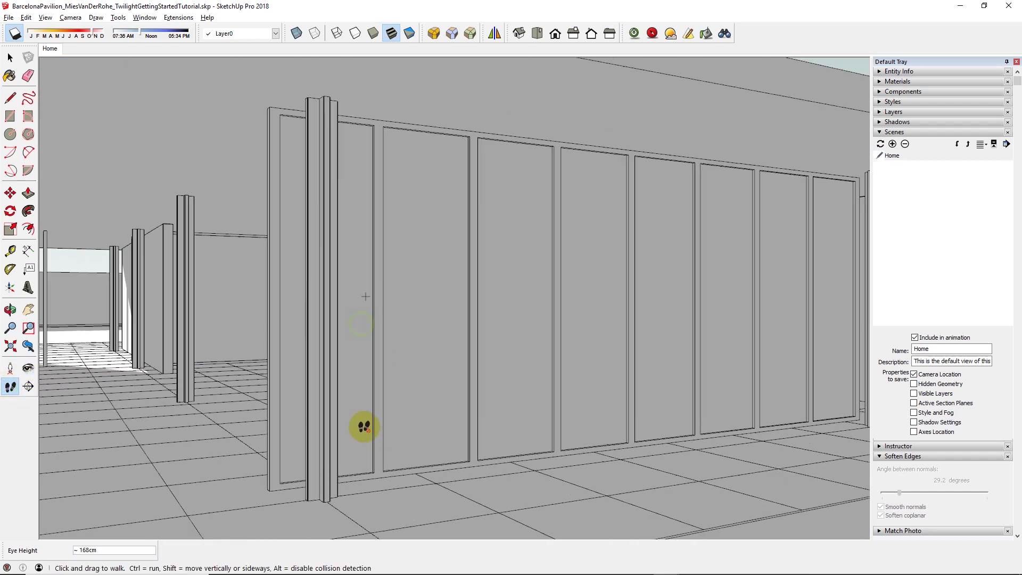
pyautogui.moveTo(338, 365); pyautogui.dragTo(140, 369)
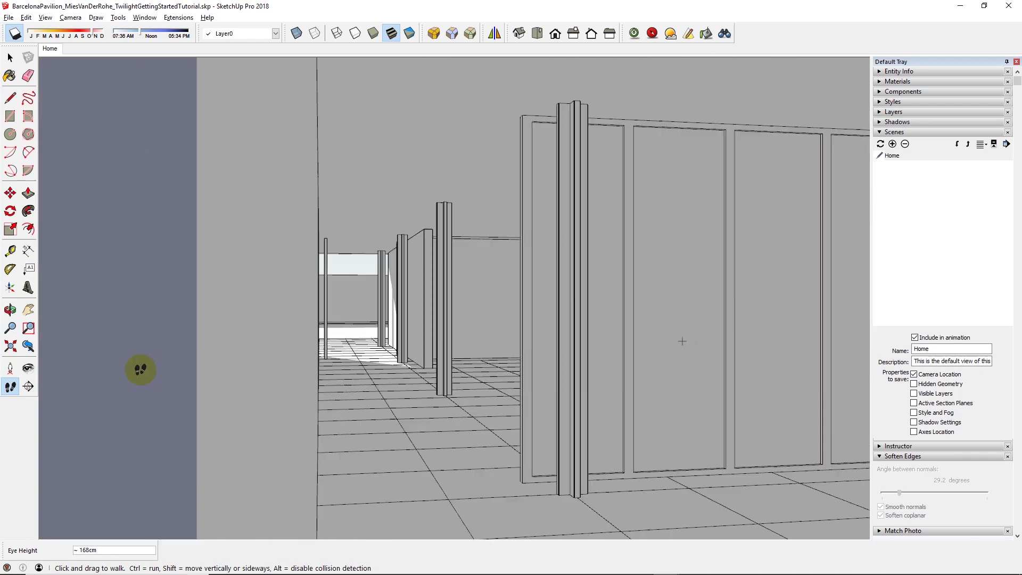
pyautogui.moveTo(372, 335); pyautogui.dragTo(735, 362)
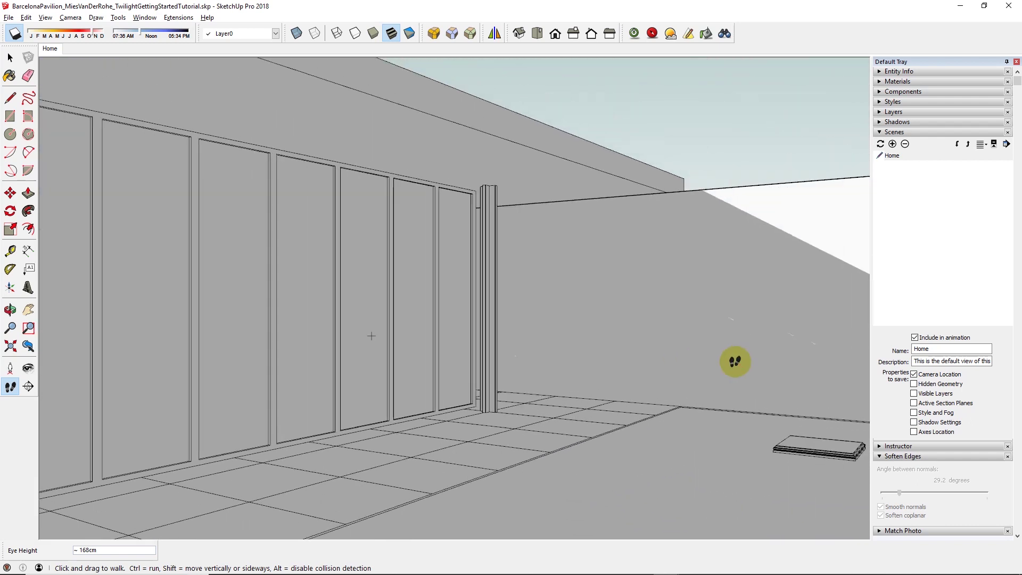
# Widen the camera to a 32 mm focal length.
pyautogui.click(10, 329)
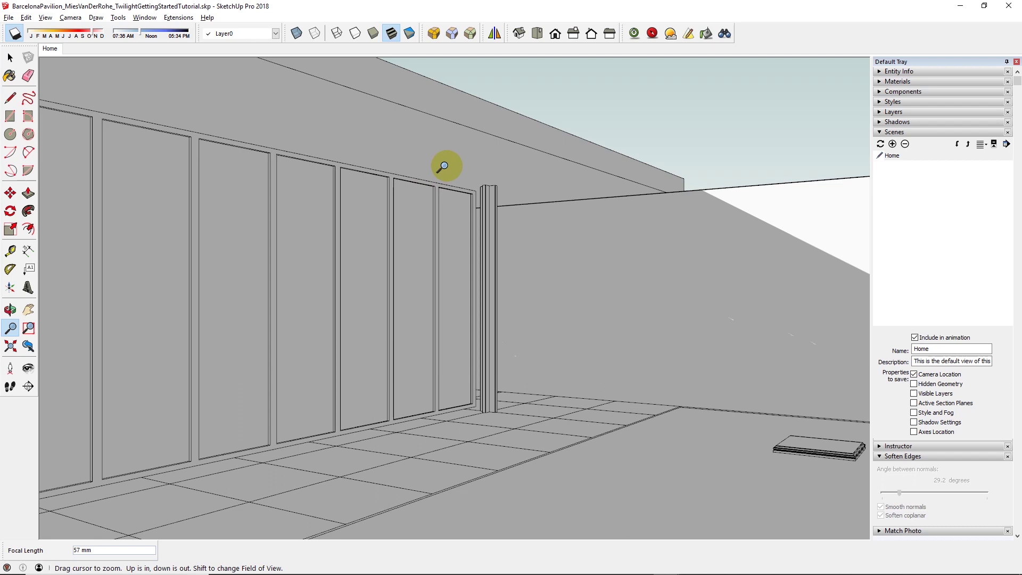
pyautogui.keyDown('shift'); pyautogui.moveTo(486, 134); pyautogui.dragTo(482, 236); pyautogui.keyUp('shift')
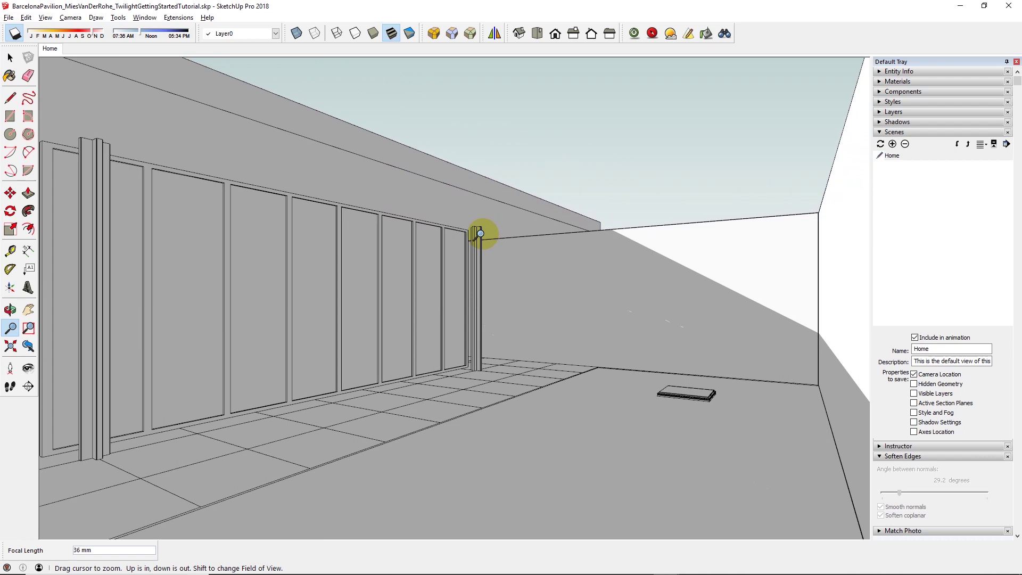
pyautogui.press('Return')
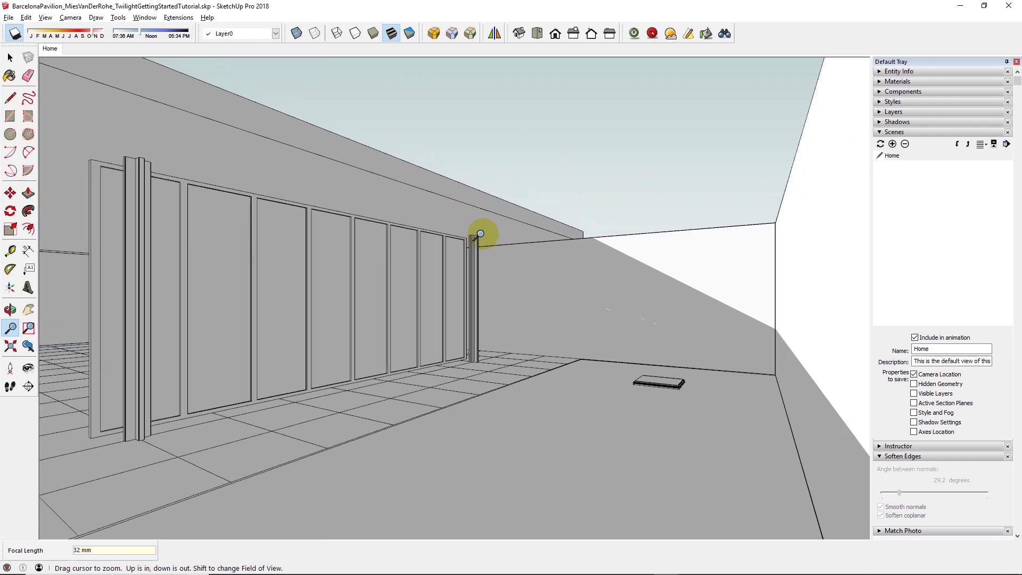
# Walk to a view framing the full glazed wall, its columns and the terrace bench.
pyautogui.click(11, 386)
pyautogui.moveTo(455, 342); pyautogui.dragTo(318, 347)
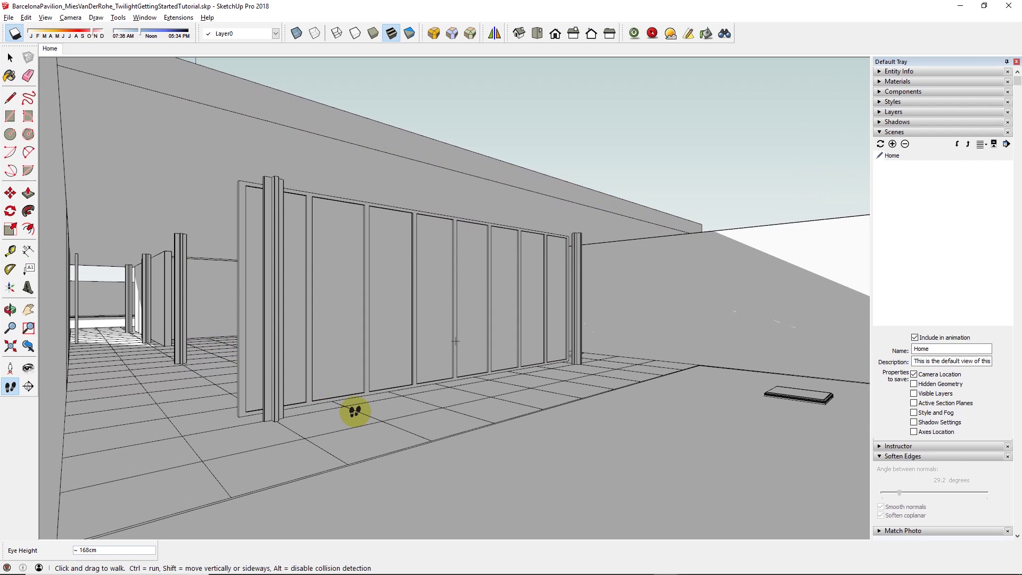
pyautogui.moveTo(339, 376); pyautogui.dragTo(397, 409)
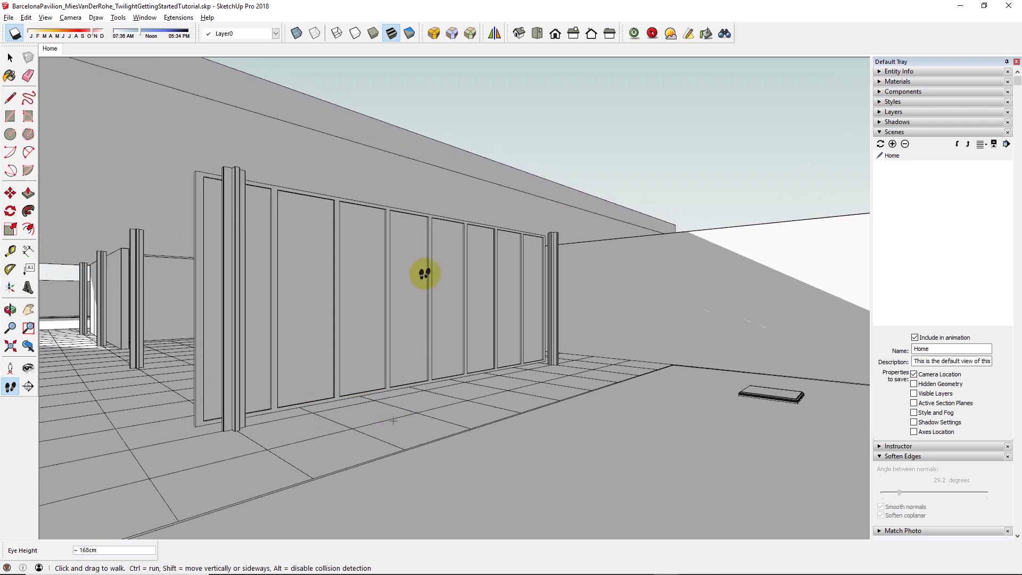
pyautogui.moveTo(427, 271); pyautogui.dragTo(456, 346)
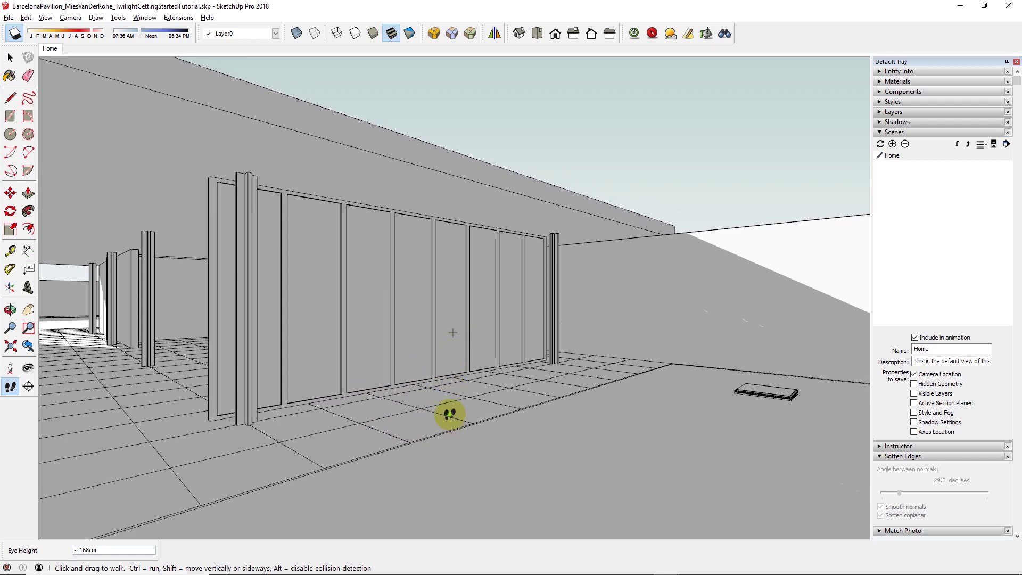
pyautogui.moveTo(450, 414); pyautogui.dragTo(466, 382)
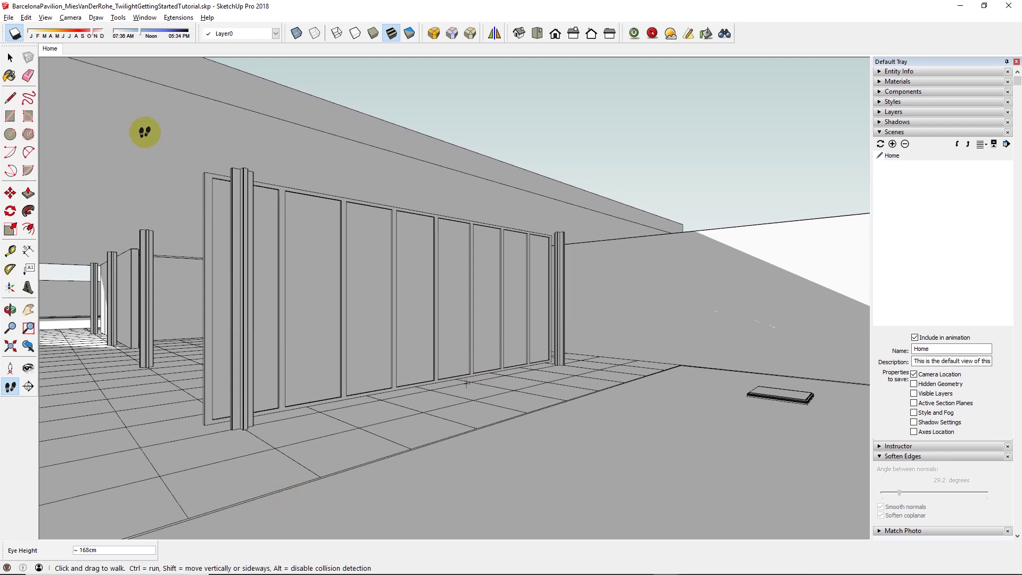
# Add the glass-wall view as Scene 2, move above the roof, then return via the Scene 2 tab.
pyautogui.rightClick(49, 48)
pyautogui.click(79, 81)
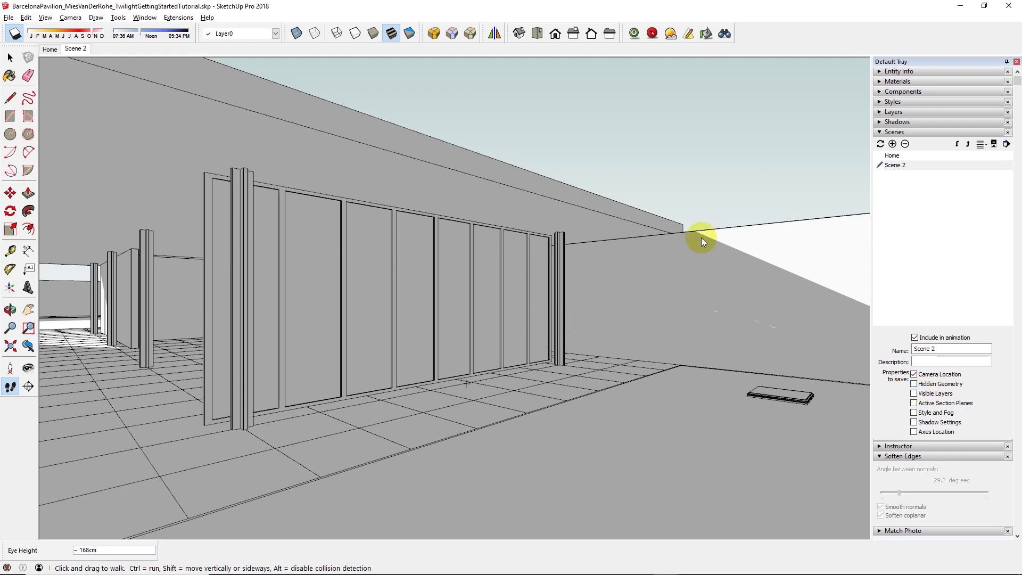
pyautogui.press('alt')
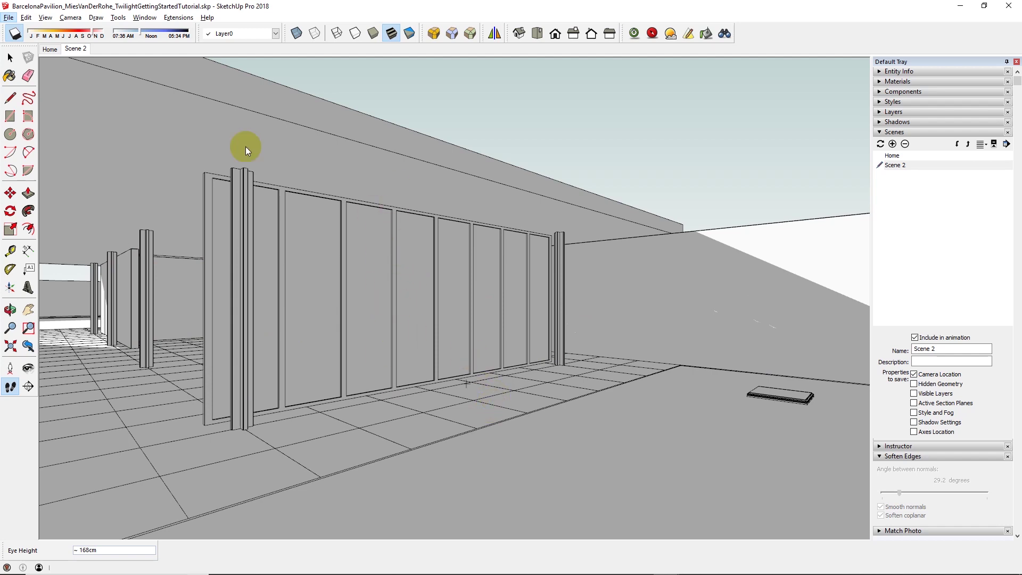
pyautogui.keyDown('shift'); pyautogui.moveTo(418, 155); pyautogui.dragTo(426, 392); pyautogui.keyUp('shift')
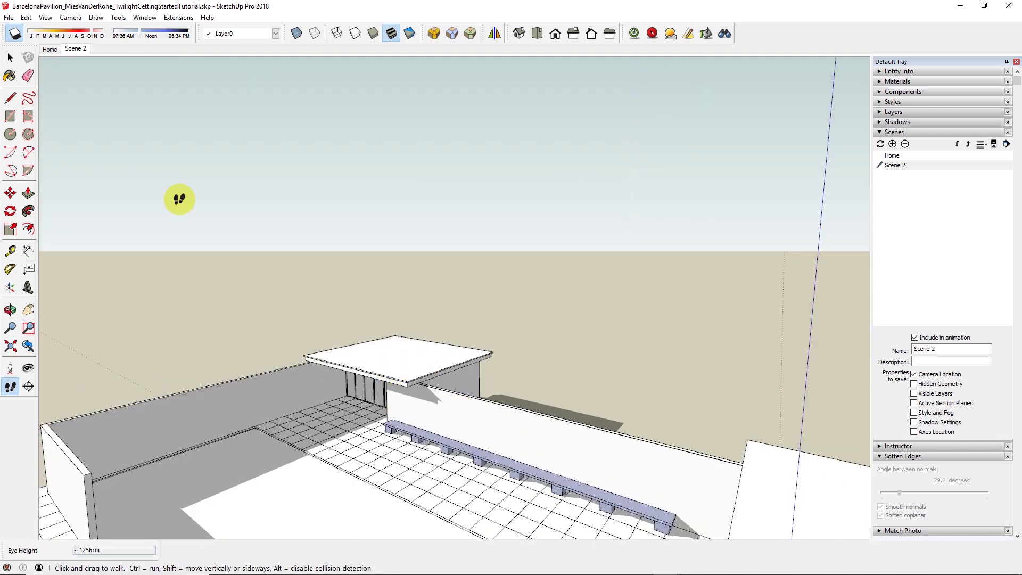
pyautogui.click(79, 49)
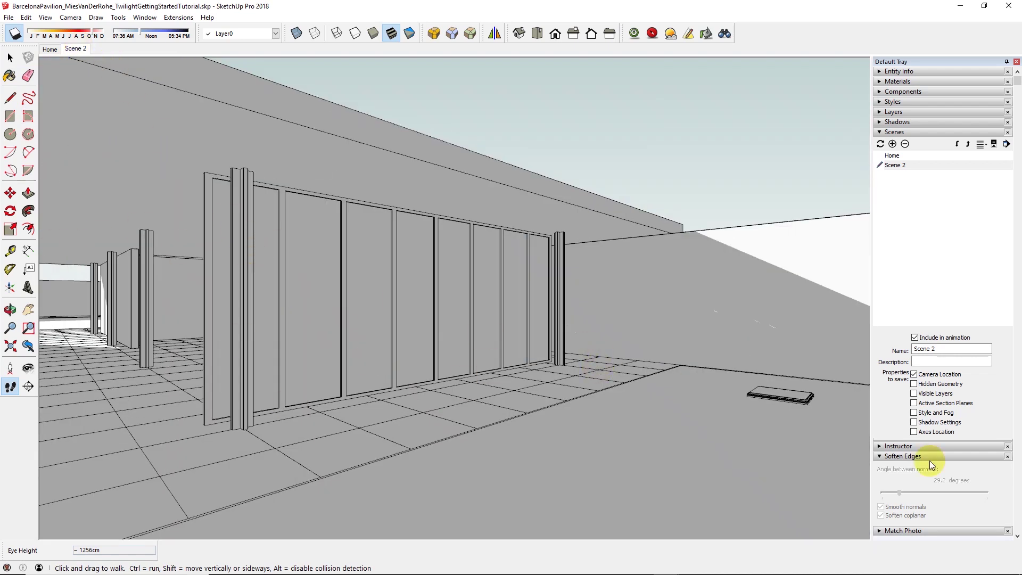
# Tick Hidden Geometry for Scene 2 and update the scene, then switch to Select.
pyautogui.click(914, 384)
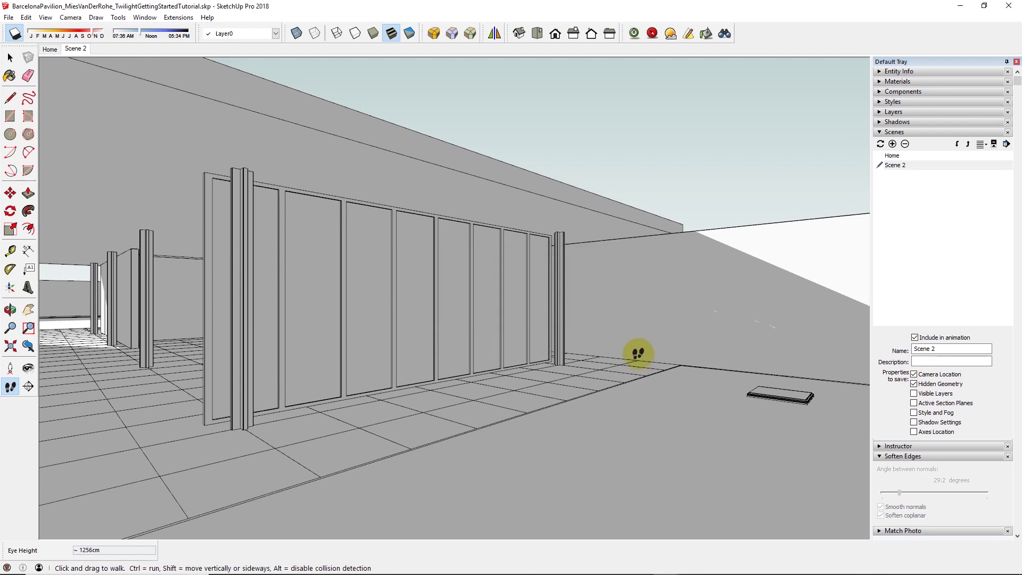
pyautogui.rightClick(77, 51)
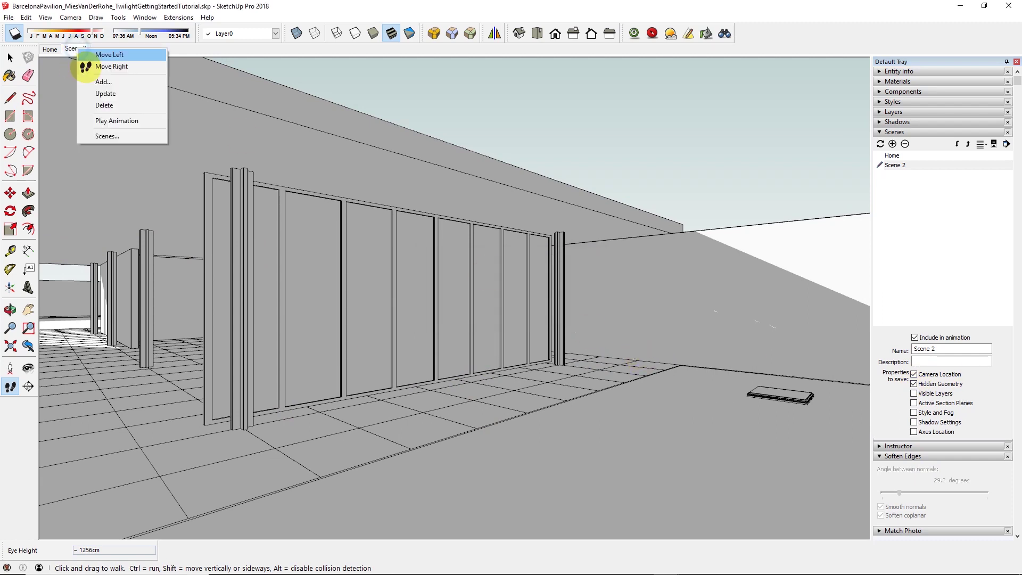
pyautogui.click(97, 90)
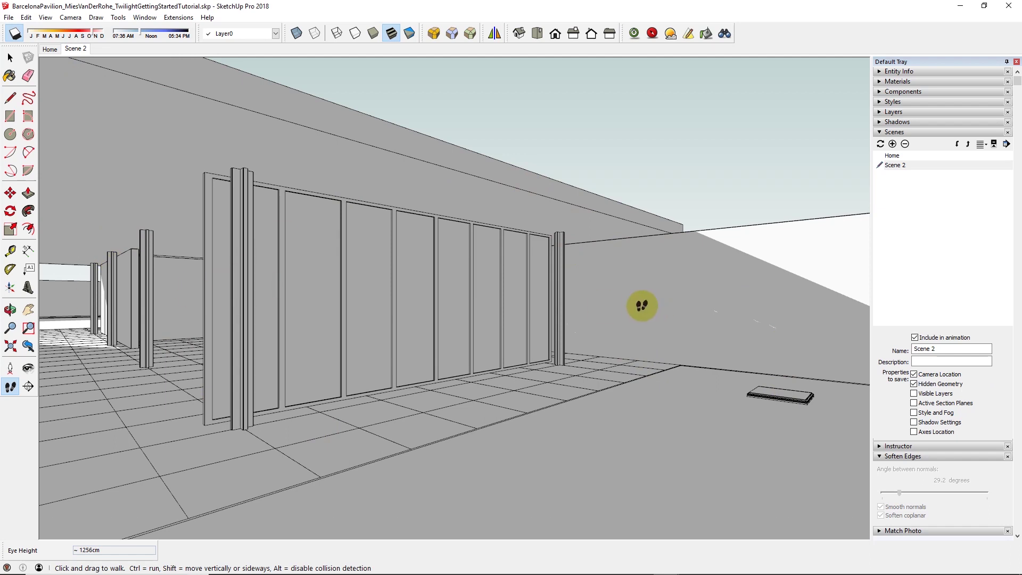
pyautogui.click(10, 57)
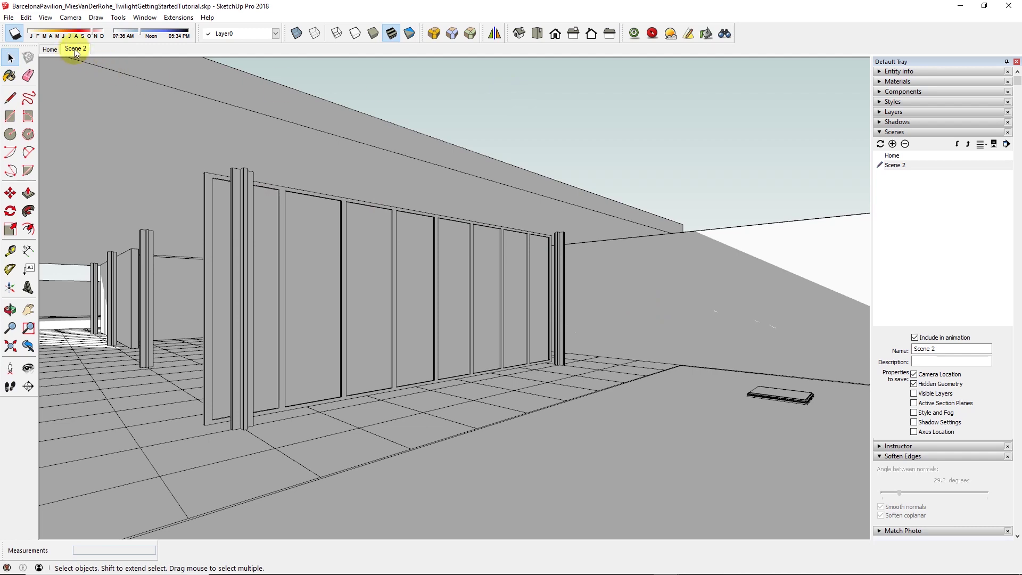
# Turn on the Scene View frame and orbit down onto the roof edge and glass wall.
pyautogui.click(725, 34)
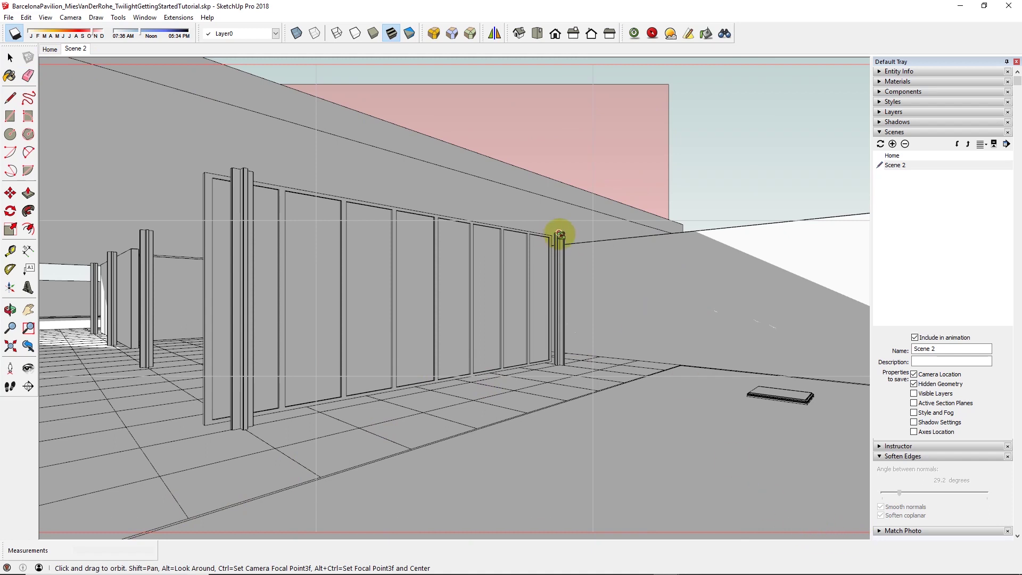
pyautogui.moveTo(560, 233)
pyautogui.mouseDown()
pyautogui.moveTo(561, 251)
pyautogui.moveTo(529, 269)
pyautogui.moveTo(513, 312)
pyautogui.moveTo(584, 251)
pyautogui.moveTo(553, 243)
pyautogui.mouseUp()
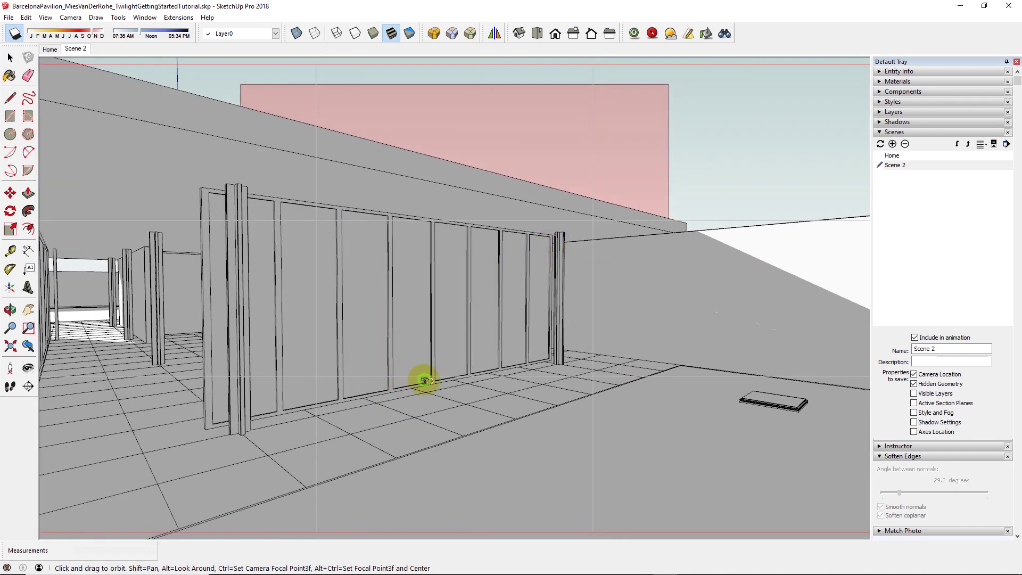
pyautogui.moveTo(426, 380); pyautogui.dragTo(422, 383)
pyautogui.click(10, 309)
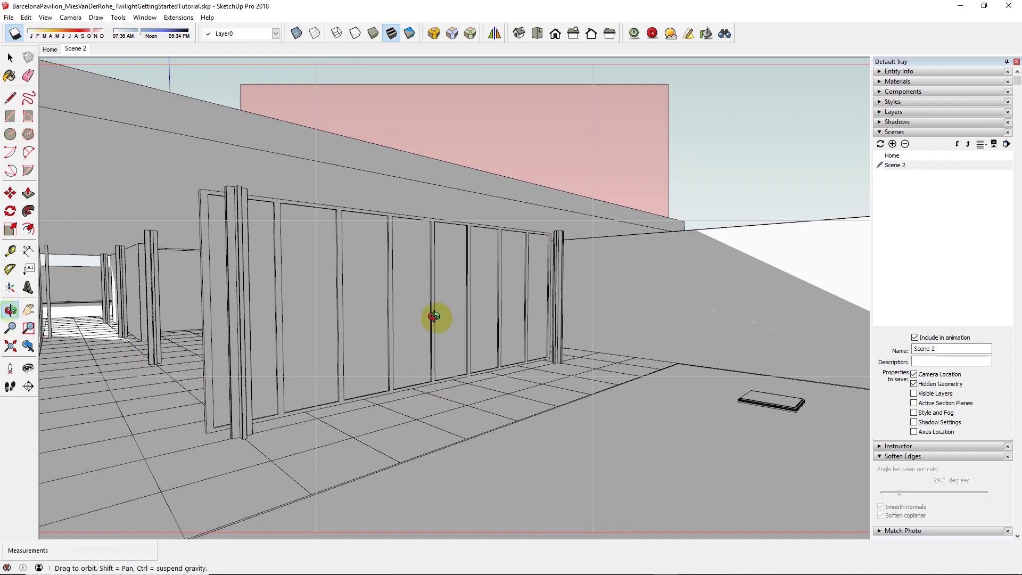
pyautogui.moveTo(434, 316); pyautogui.dragTo(532, 365)
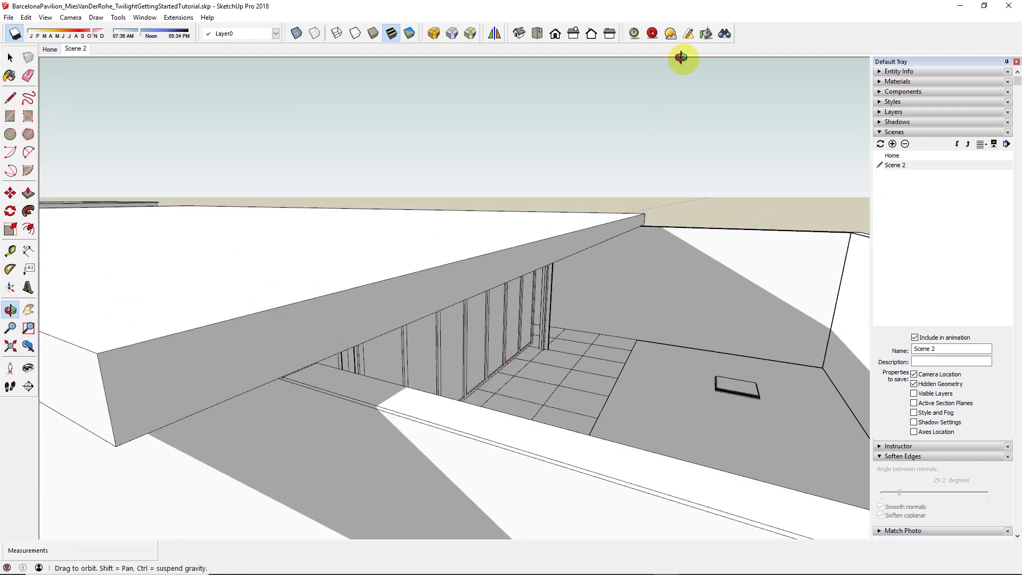
# Bring the scene frame back, view and orbit Scene 2, then switch to the Home scene.
pyautogui.click(723, 35)
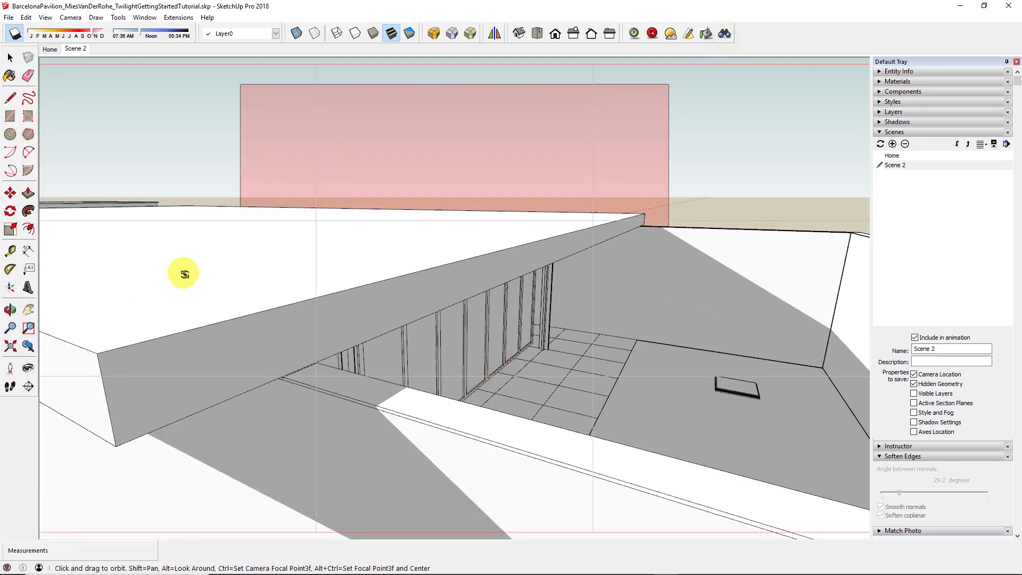
pyautogui.click(70, 50)
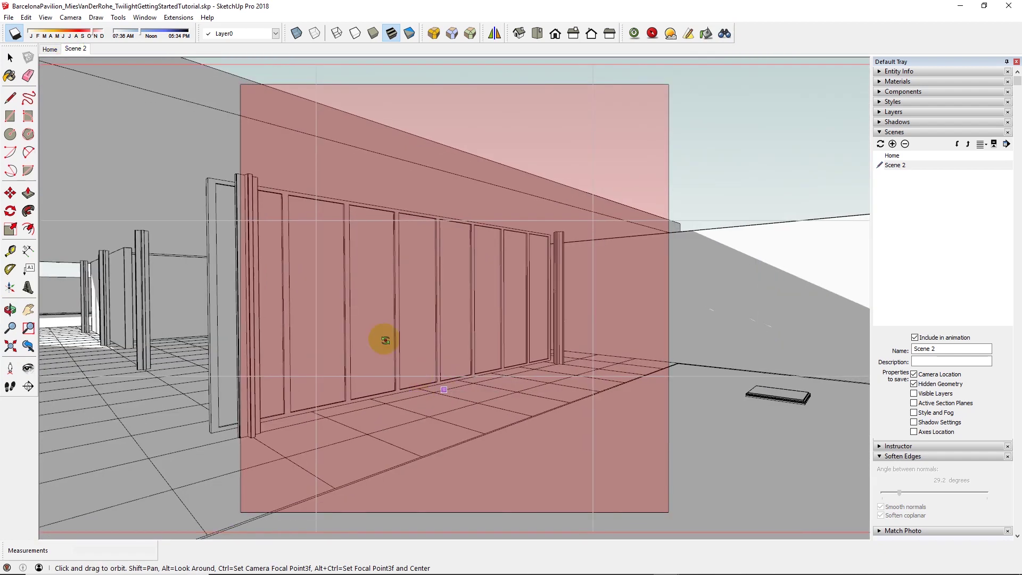
pyautogui.moveTo(257, 183); pyautogui.dragTo(798, 415, button='middle')
pyautogui.click(71, 53)
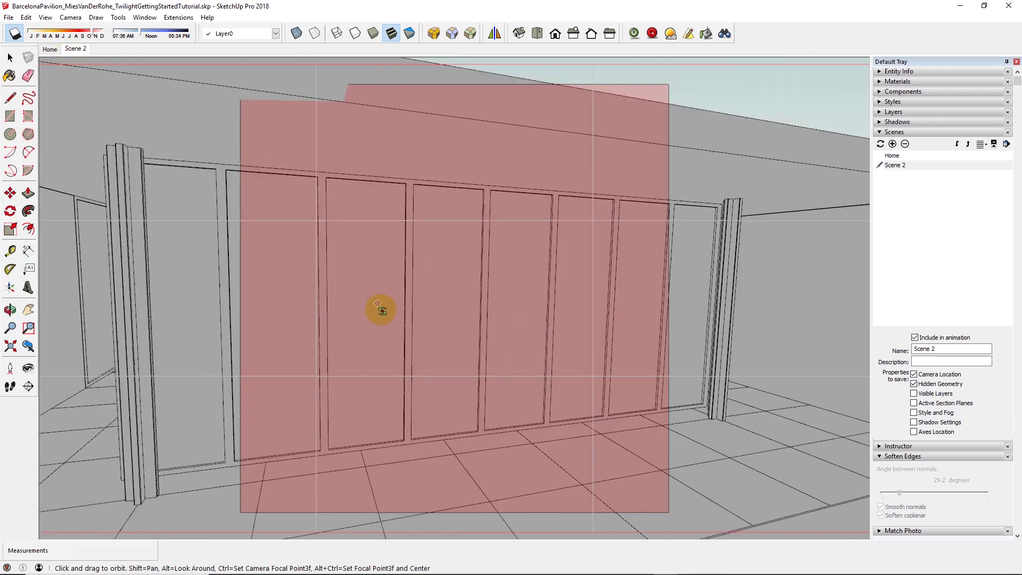
# Orbit the Home view slightly and set its focal point on the front column's top with Scene View.
pyautogui.click(48, 50)
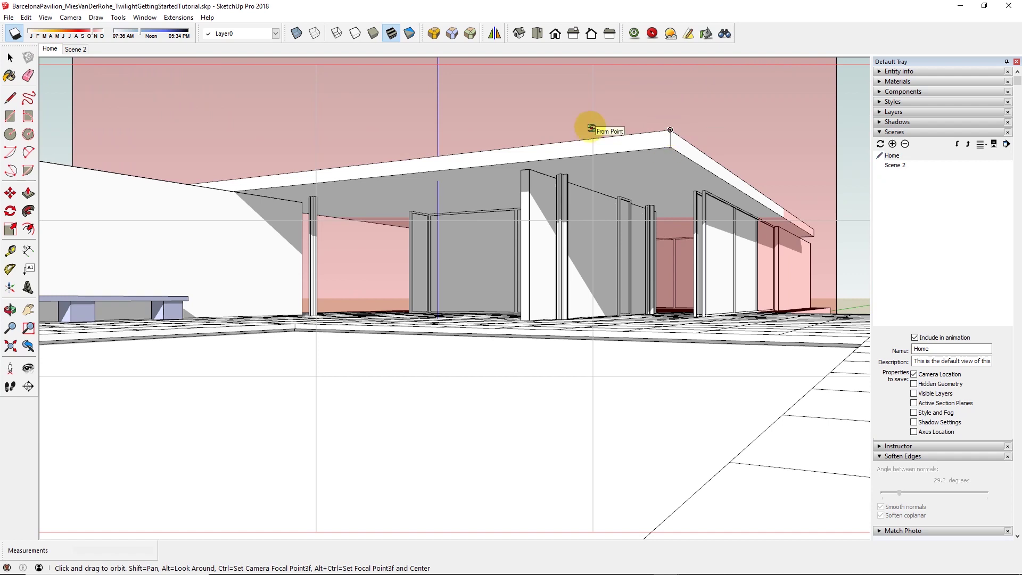
pyautogui.moveTo(670, 130); pyautogui.dragTo(592, 117)
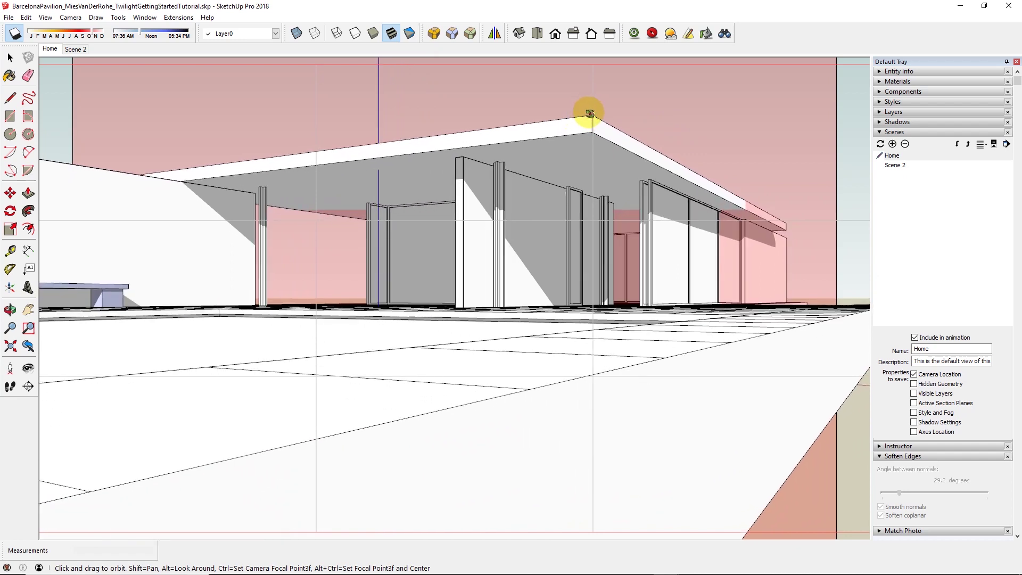
pyautogui.moveTo(591, 115); pyautogui.dragTo(607, 119)
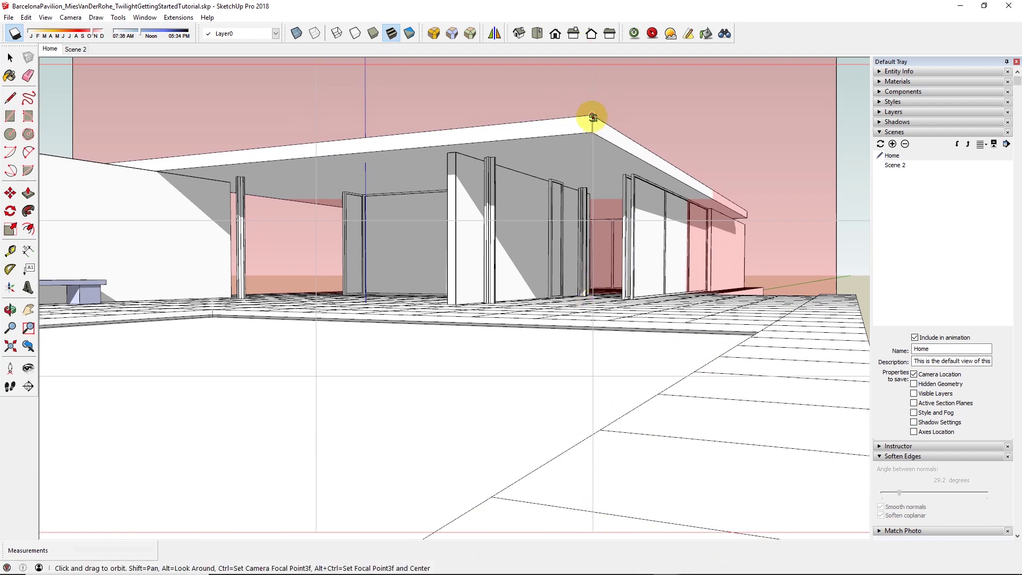
pyautogui.moveTo(592, 117); pyautogui.dragTo(597, 117)
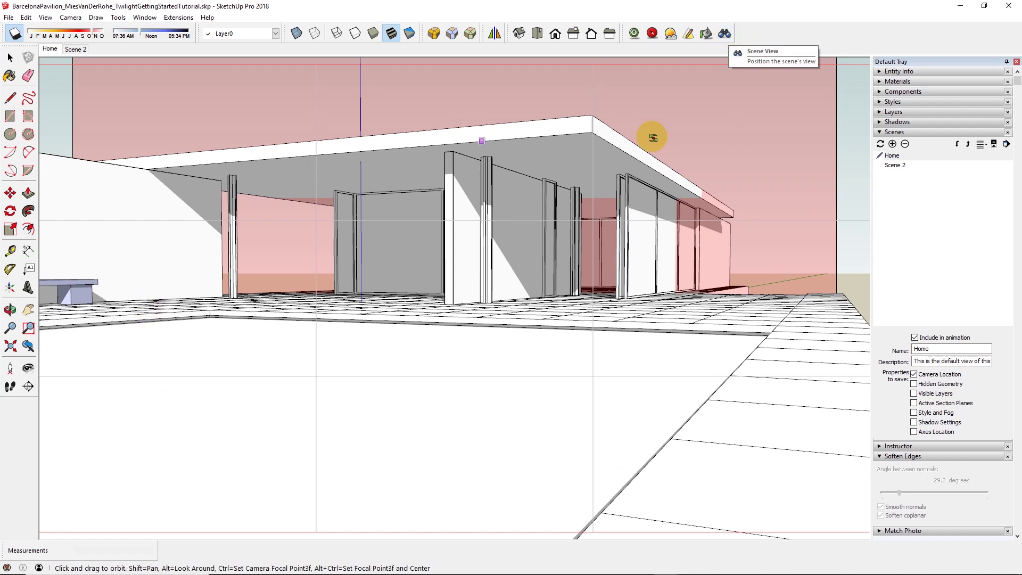
pyautogui.click(725, 34)
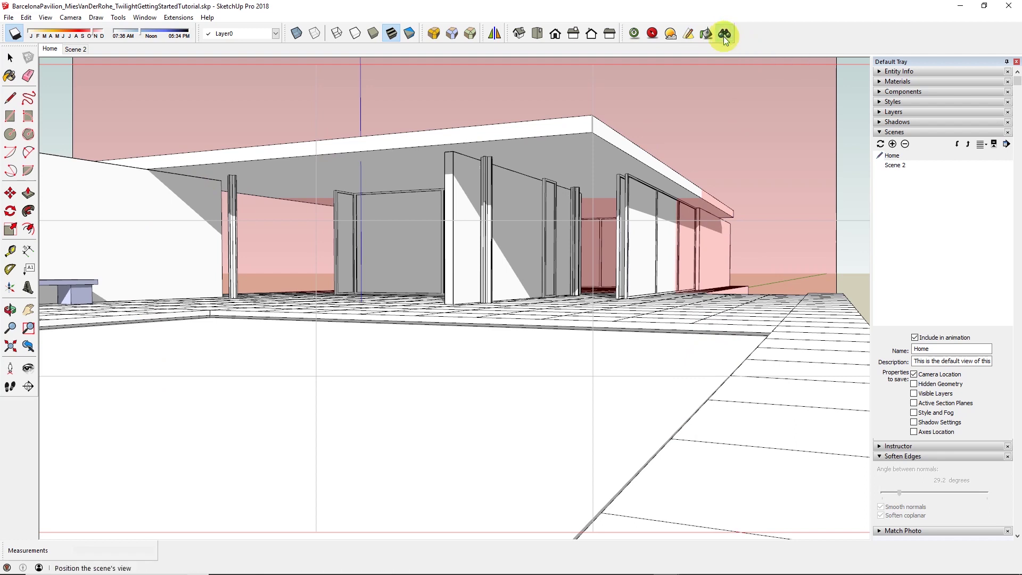
pyautogui.keyDown('ctrl'); pyautogui.click(452, 154); pyautogui.keyUp('ctrl')
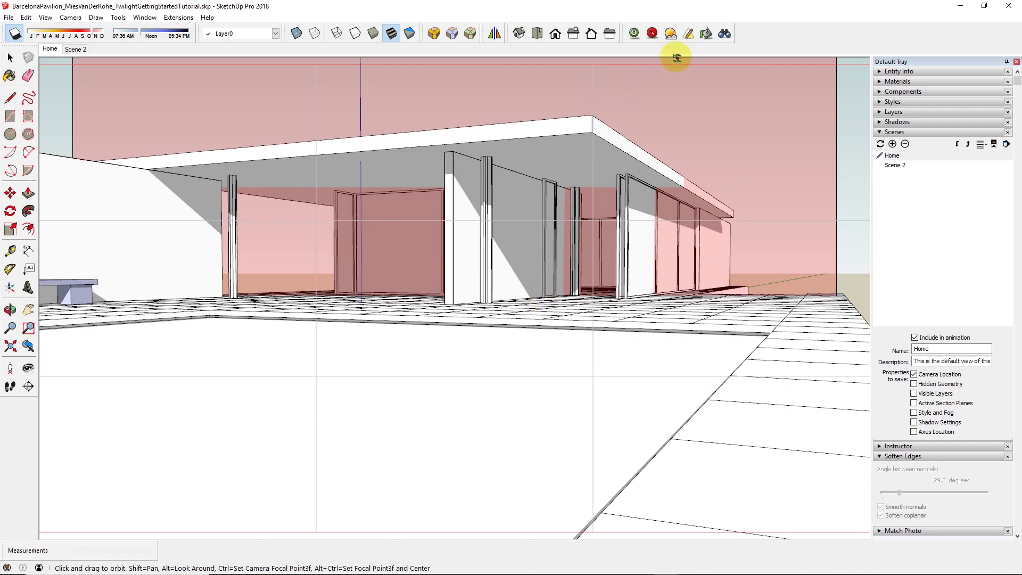
# Enable depth of field in Twilight Render's advanced camera settings, changing the F-Number from 16 to 2.
pyautogui.click(634, 34)
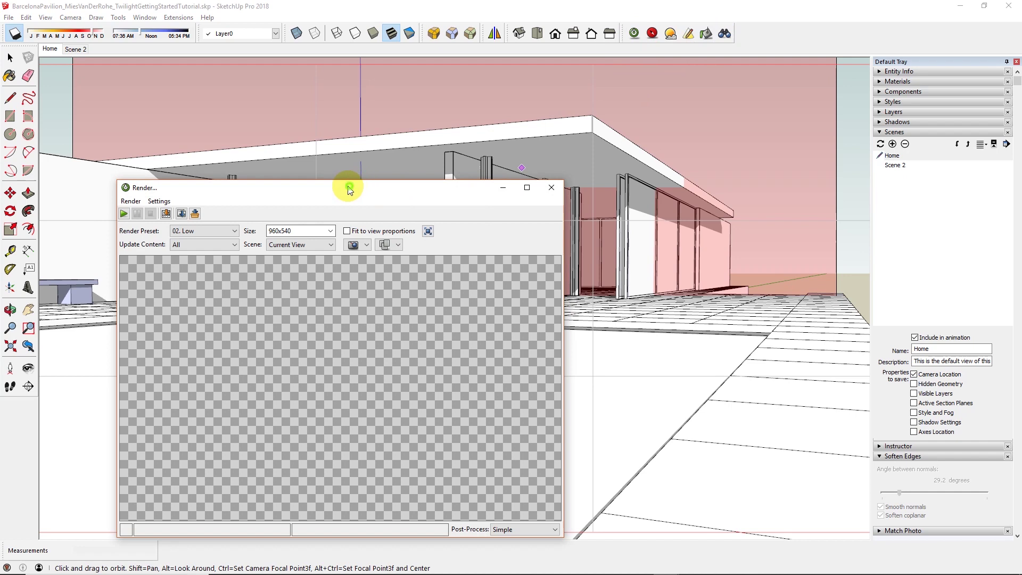
pyautogui.moveTo(350, 190); pyautogui.dragTo(248, 95)
pyautogui.click(258, 153)
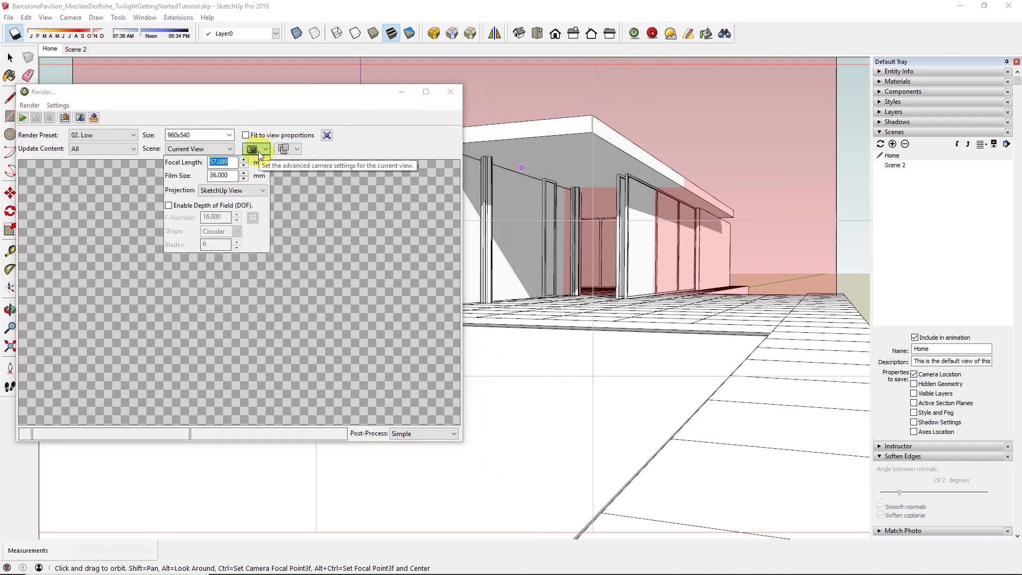
pyautogui.click(168, 205)
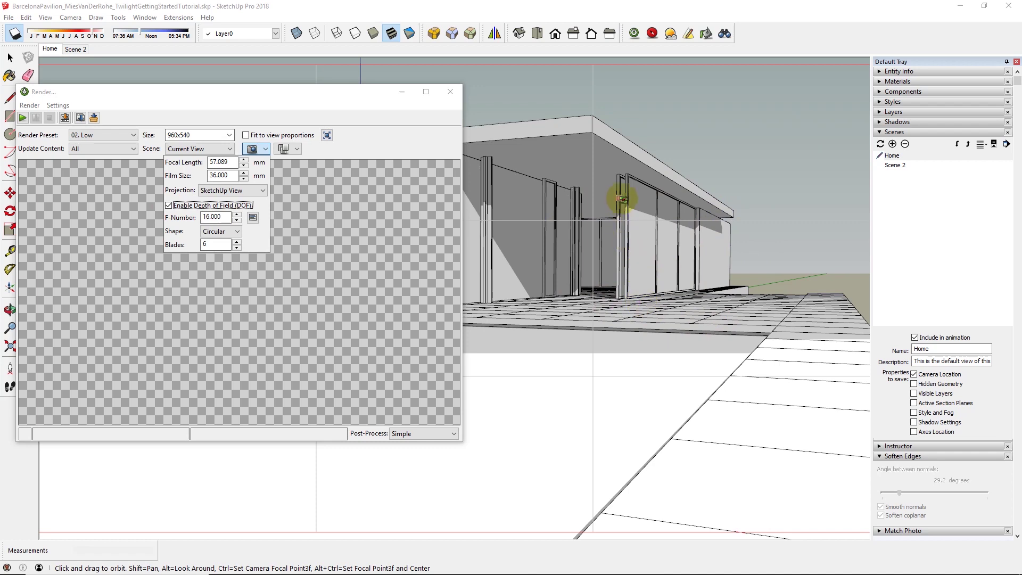
pyautogui.doubleClick(213, 217)
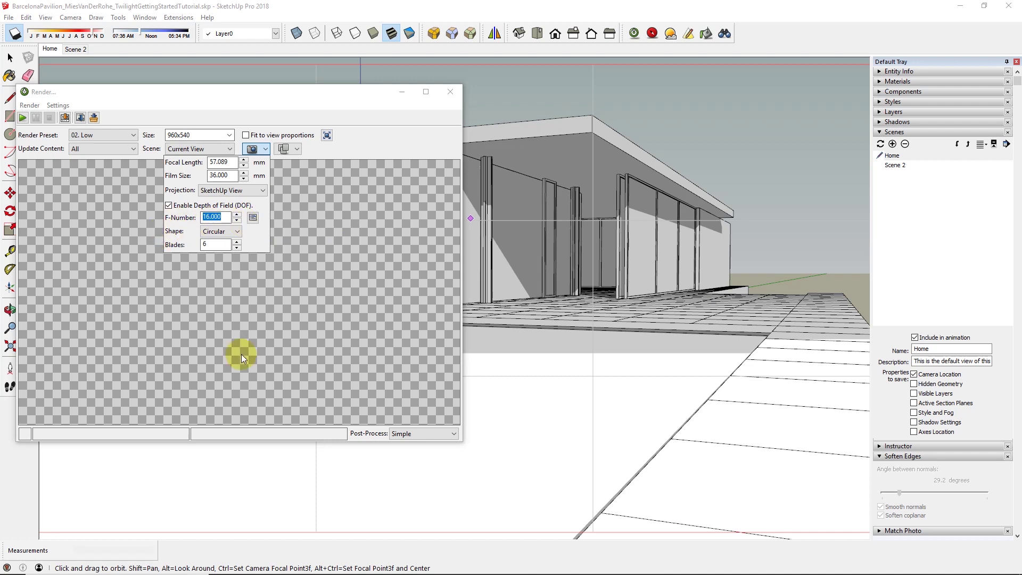
pyautogui.write('2')
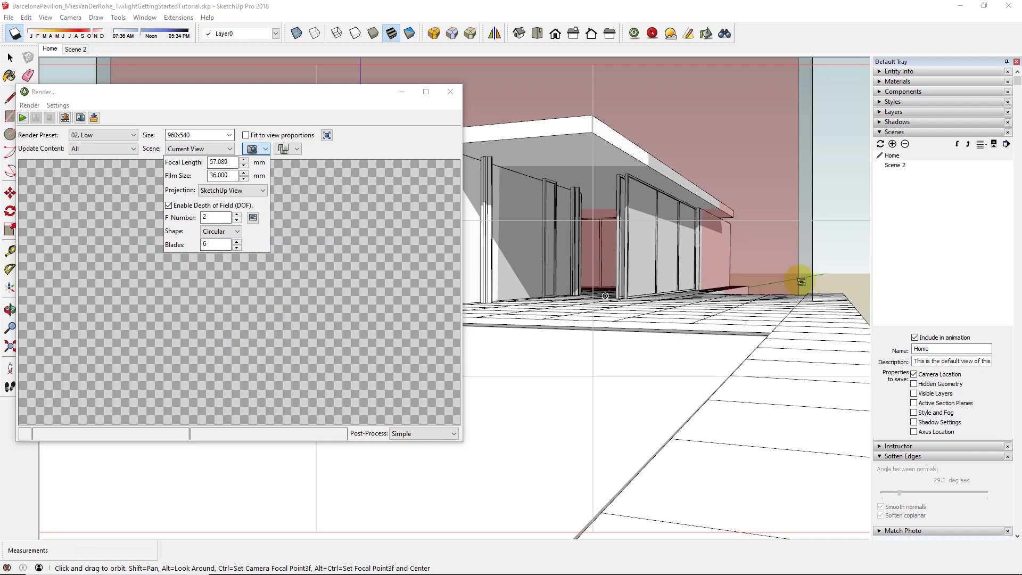
pyautogui.click(746, 298)
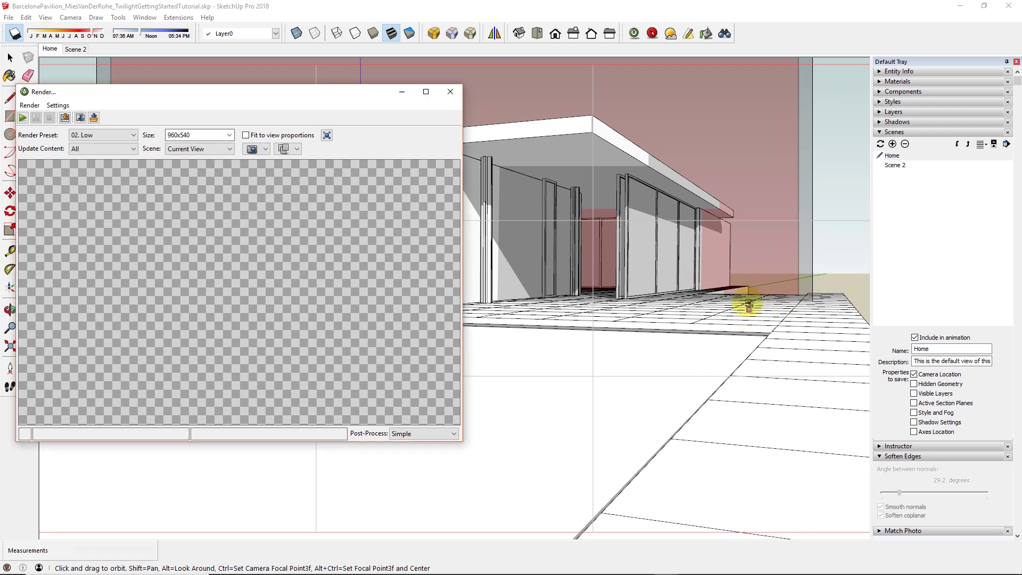
pyautogui.moveTo(742, 289); pyautogui.dragTo(588, 228)
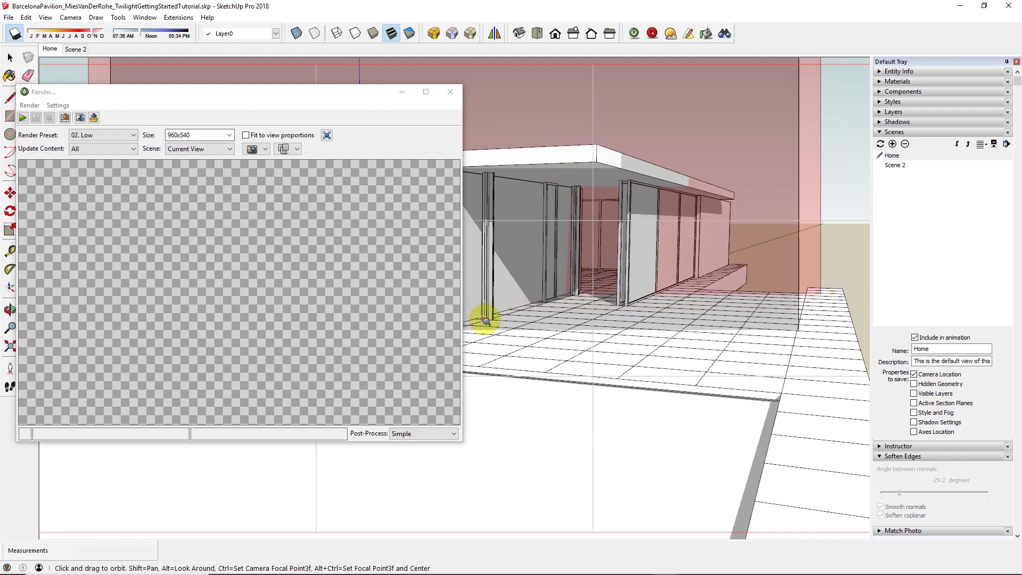
# Change the depth-of-field F-Number from 2 to 8.
pyautogui.moveTo(129, 91); pyautogui.dragTo(140, 69)
pyautogui.click(275, 128)
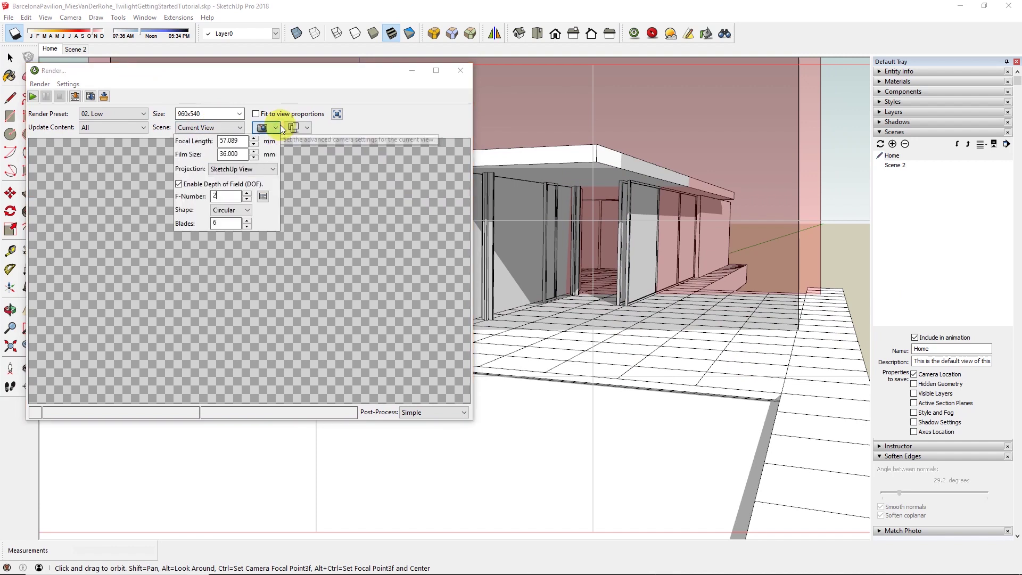
pyautogui.moveTo(239, 198); pyautogui.dragTo(171, 201)
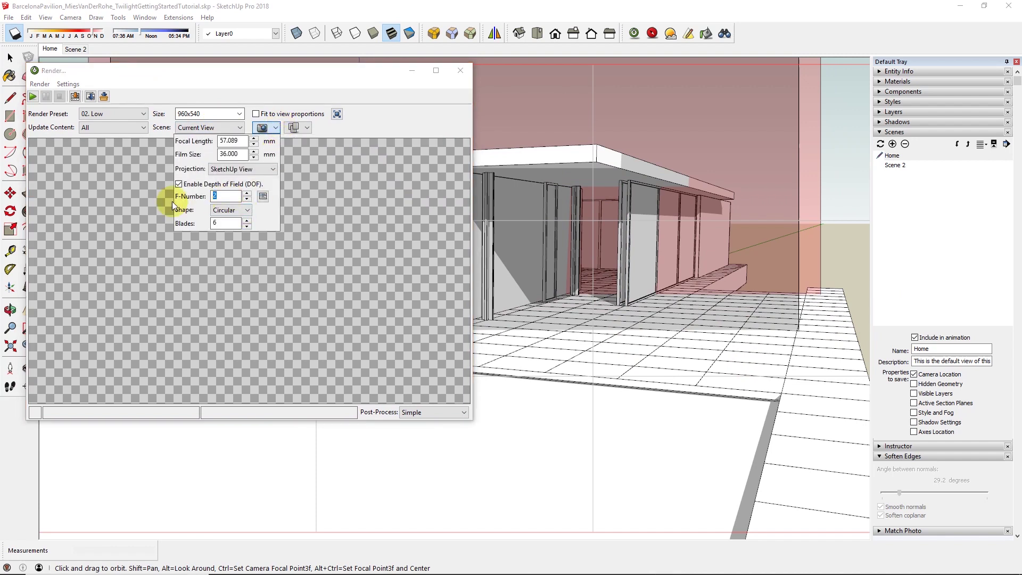
pyautogui.write('8')
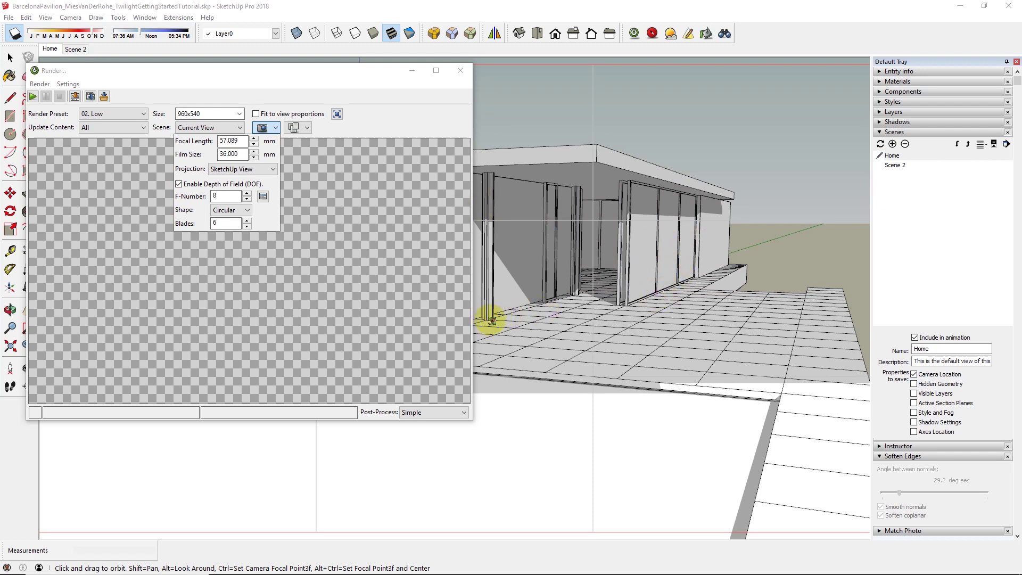
pyautogui.click(491, 321)
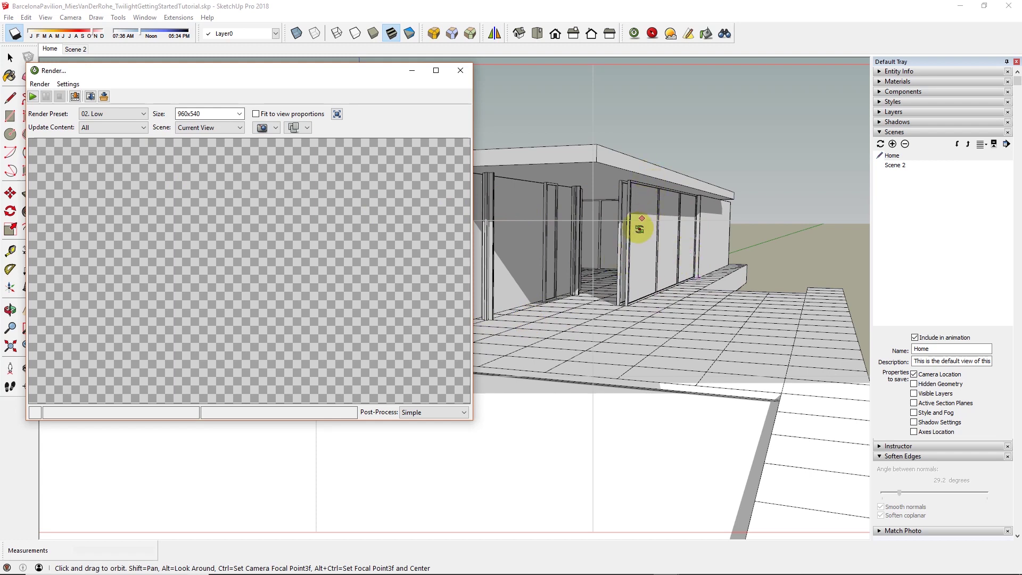
# Lower the F-Number from 8 to 4 and reposition the render settings near the centre.
pyautogui.click(275, 128)
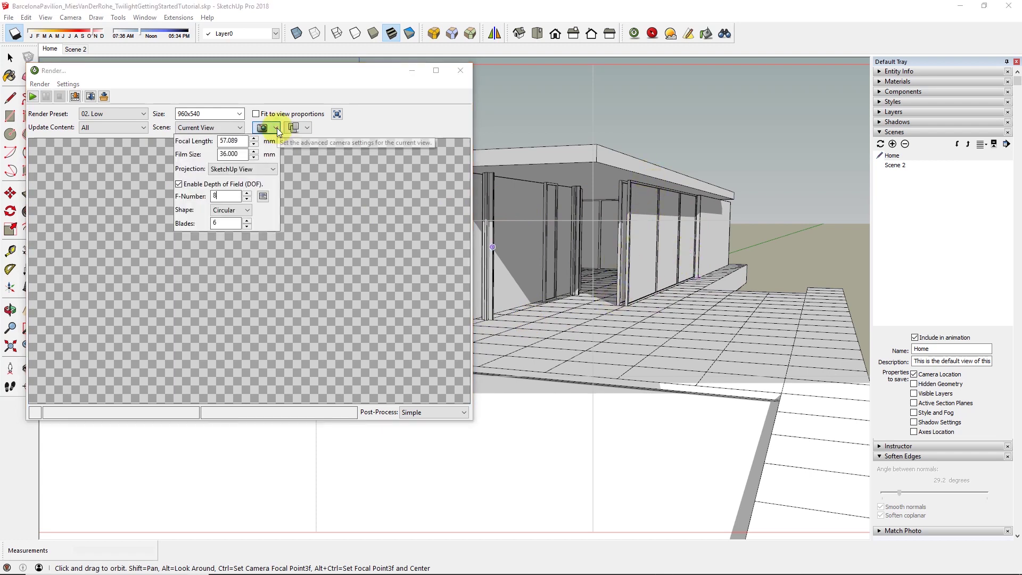
pyautogui.doubleClick(233, 196)
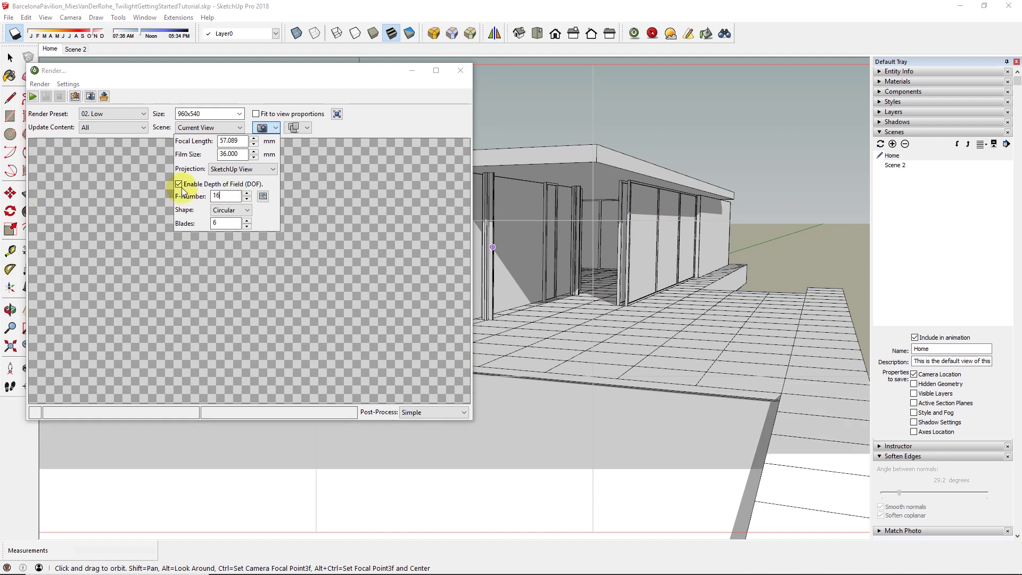
pyautogui.doubleClick(226, 195)
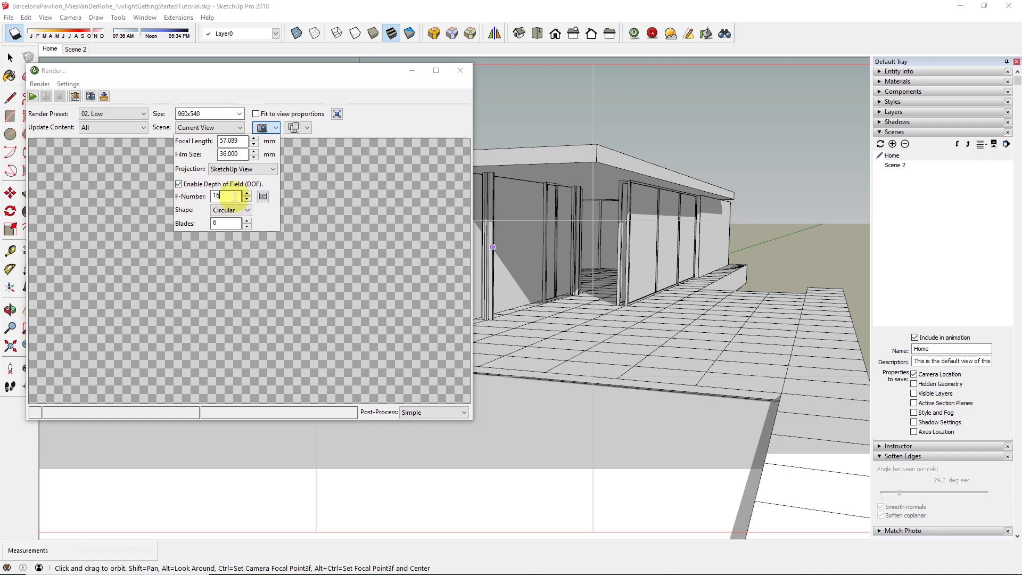
pyautogui.write('4')
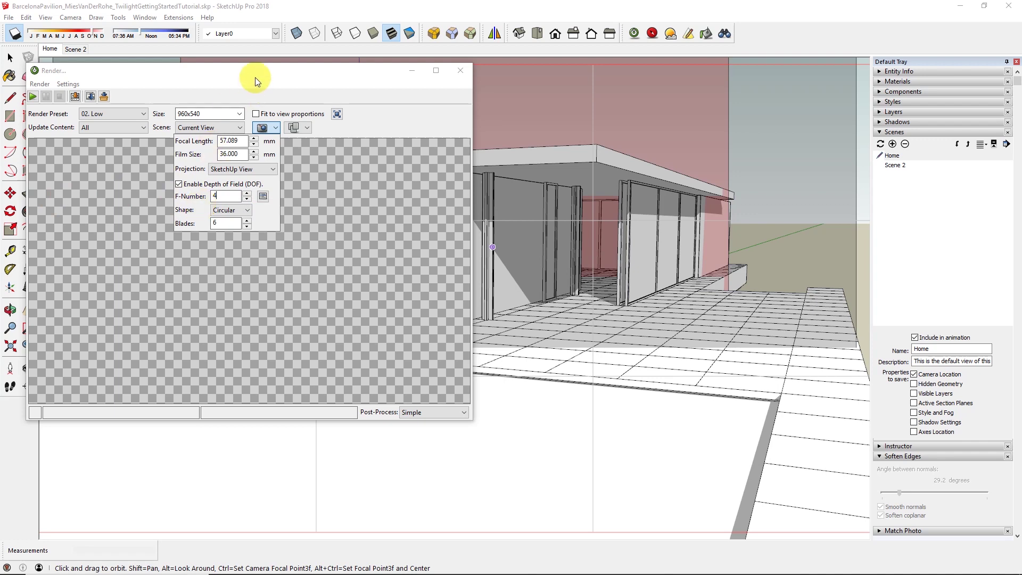
pyautogui.moveTo(269, 74); pyautogui.dragTo(501, 252)
pyautogui.moveTo(499, 297); pyautogui.dragTo(464, 105)
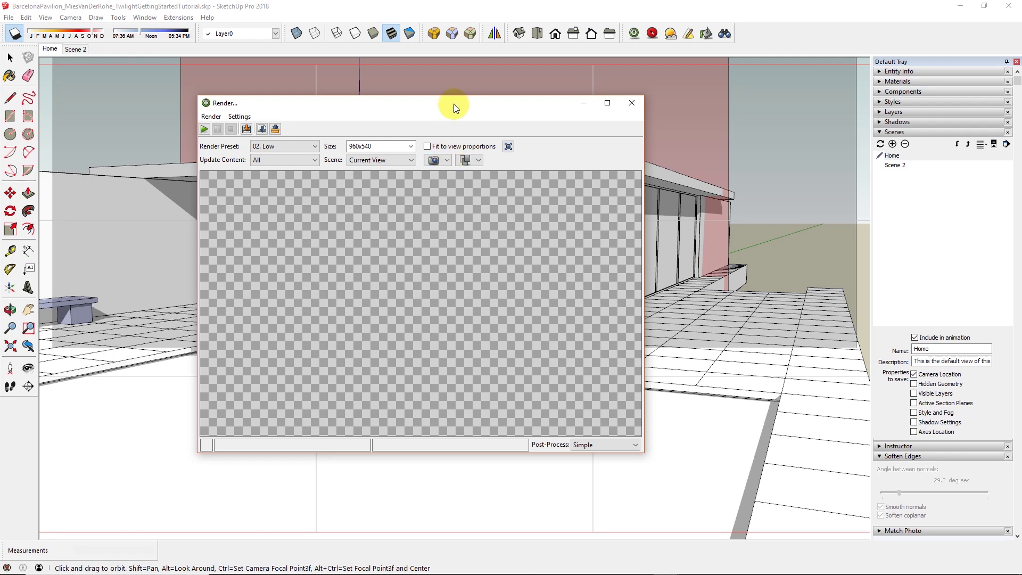
# Reset the F-Number to 16 and switch depth of field off.
pyautogui.moveTo(453, 104); pyautogui.dragTo(335, 87)
pyautogui.click(315, 145)
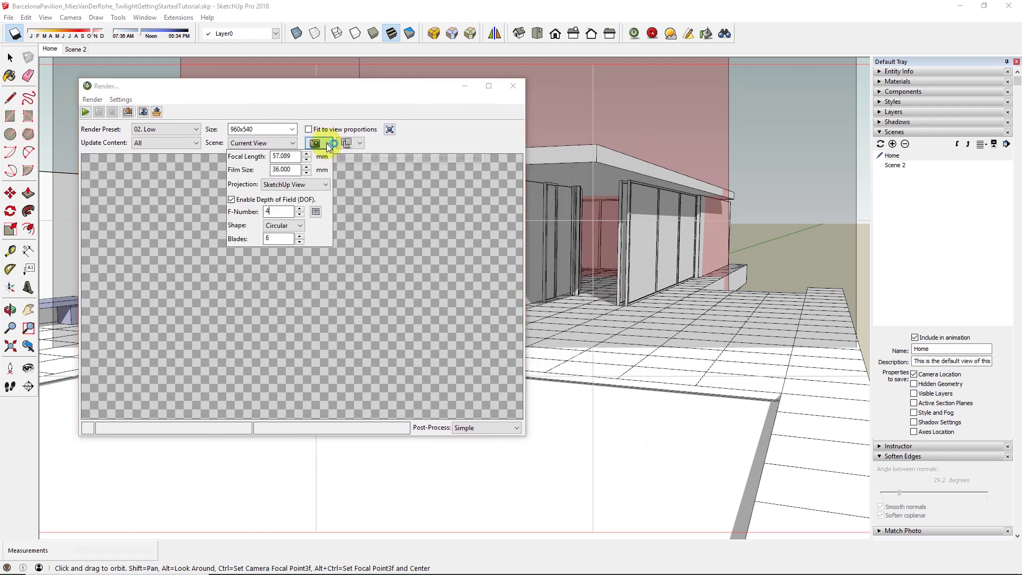
pyautogui.doubleClick(276, 212)
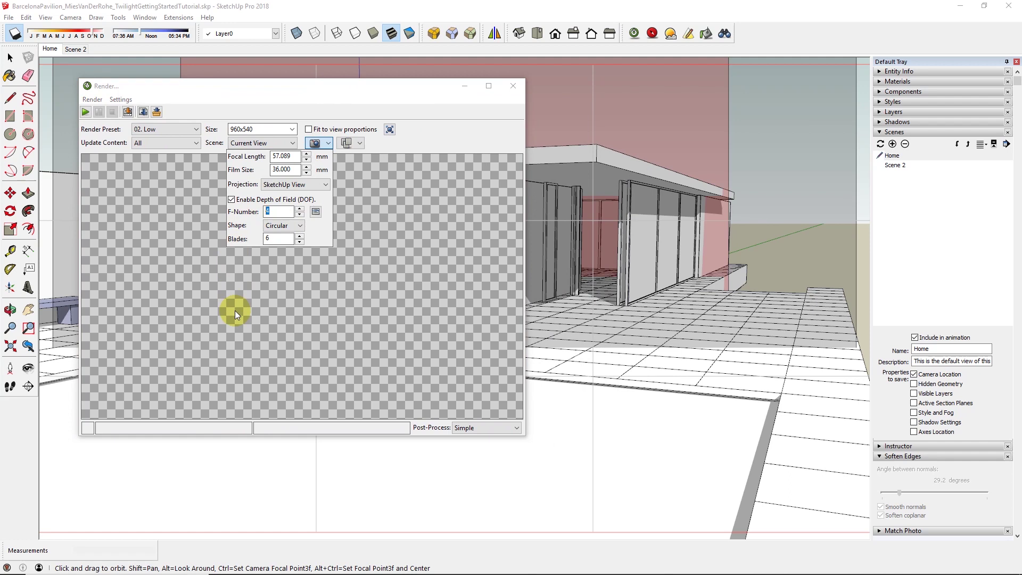
pyautogui.write('16')
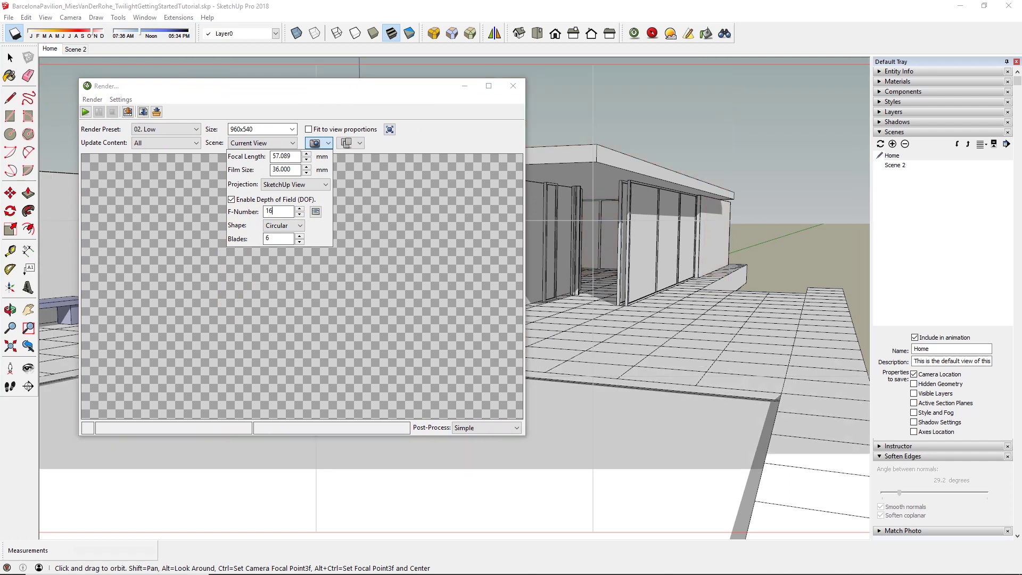
pyautogui.click(232, 201)
pyautogui.click(231, 201)
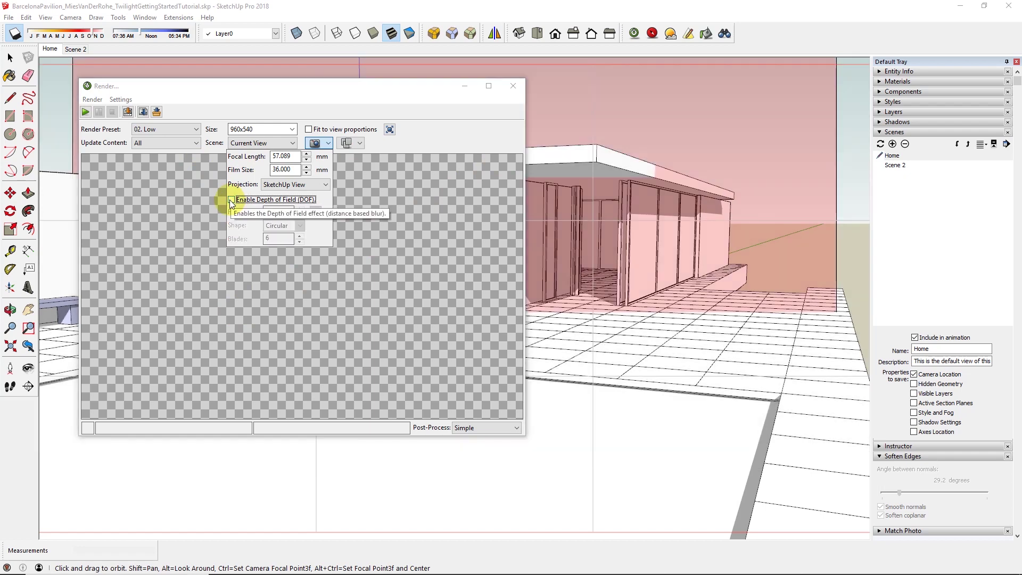
# Close the camera settings and the render settings window.
pyautogui.click(428, 88)
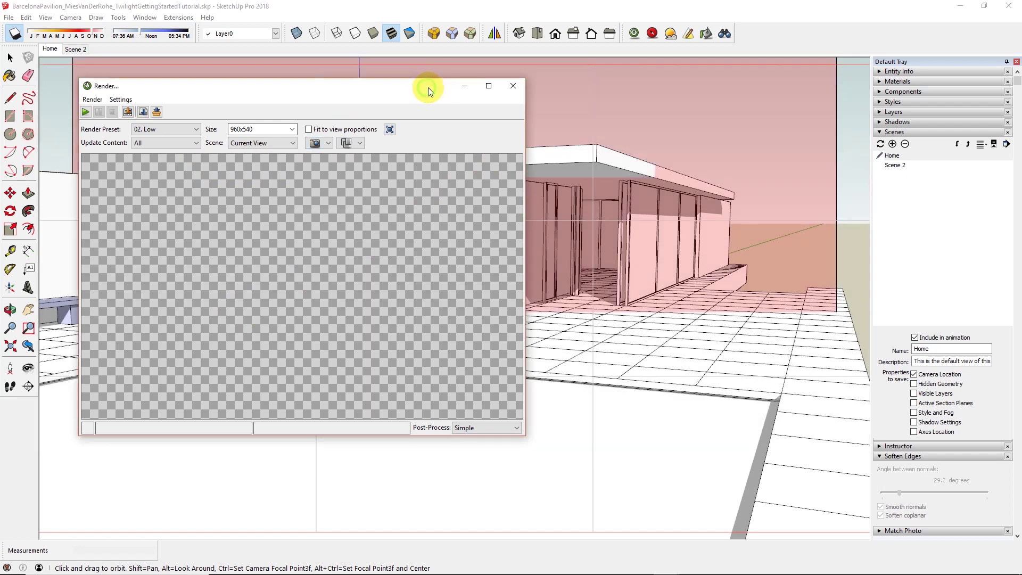
pyautogui.click(513, 86)
pyautogui.click(10, 57)
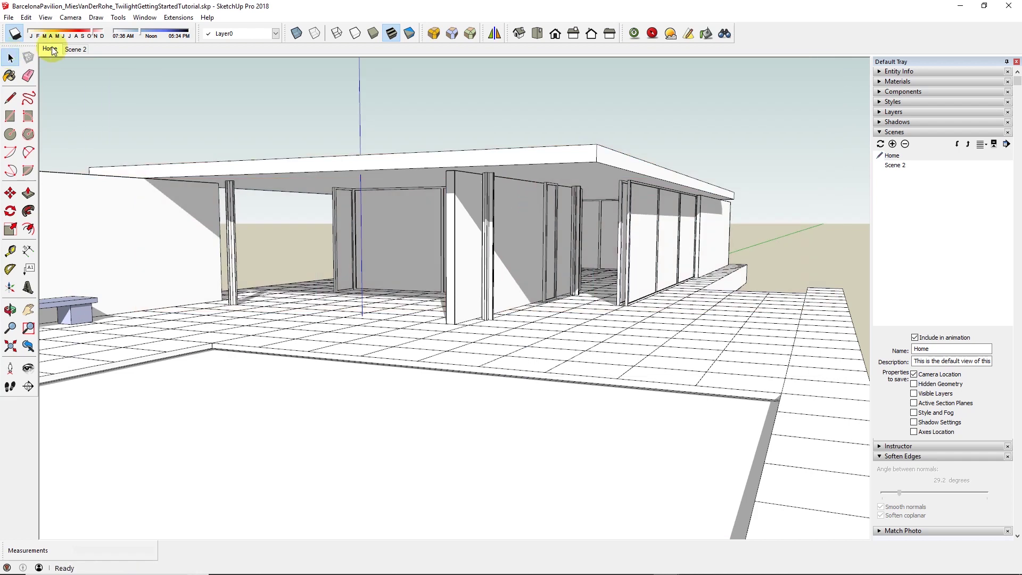